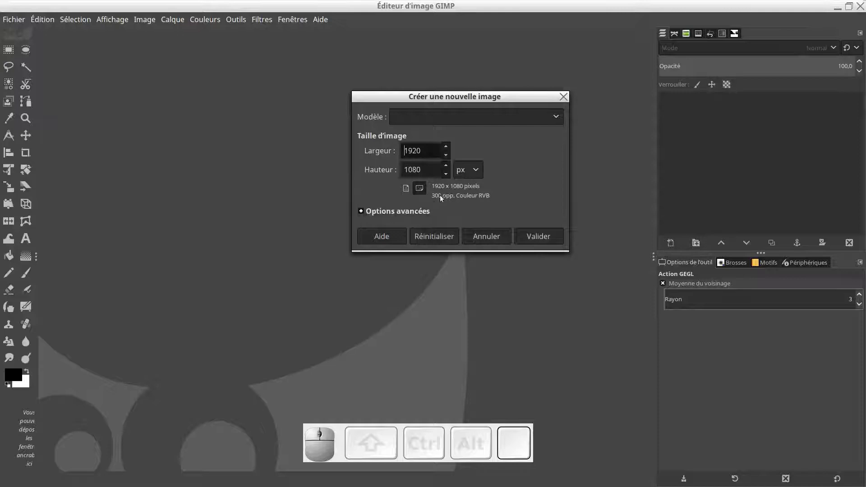
Create a new 1920 × 1080 px image with X and Y resolution both set to 100 pixels/in
left_click(361, 211)
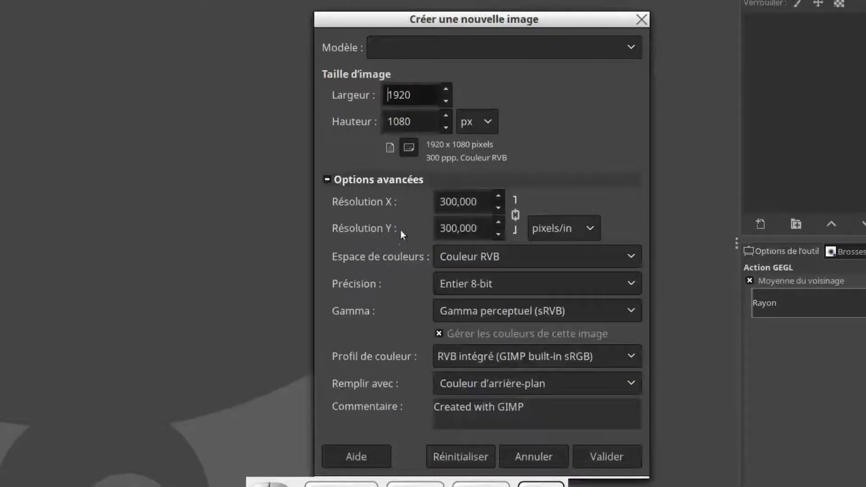
left_click_drag(447, 202, 414, 201)
type("1")
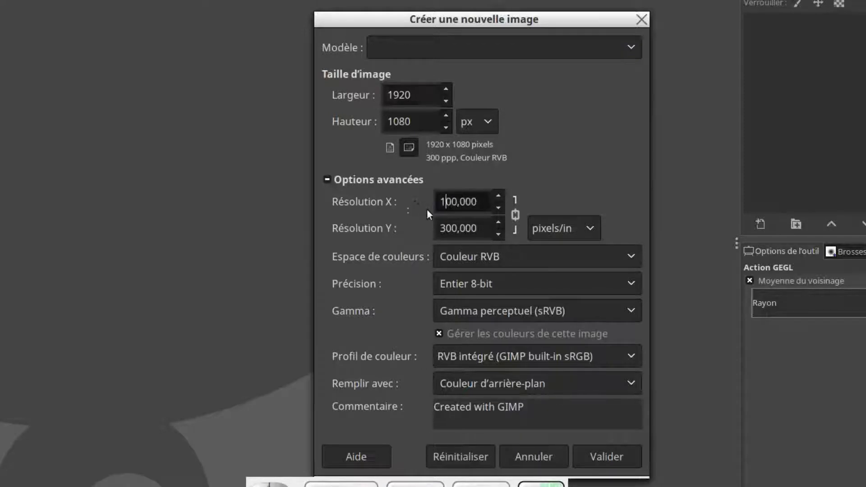
left_click_drag(450, 233, 439, 233)
type("1")
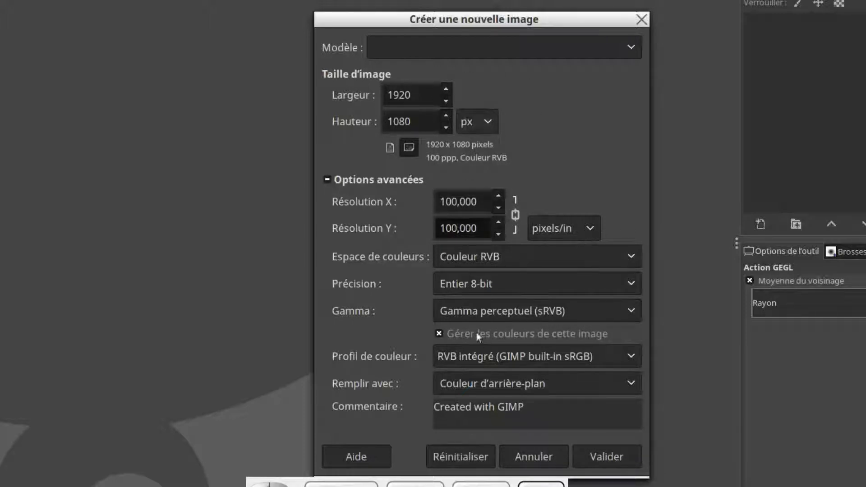
left_click(598, 455)
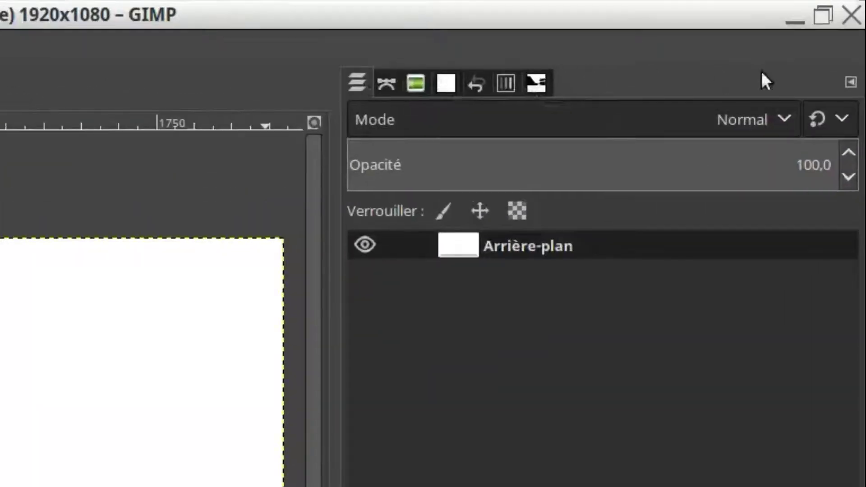
Add the symmetry painting (Peinture en symétrie) dialog to the dock that holds the layers
left_click(849, 81)
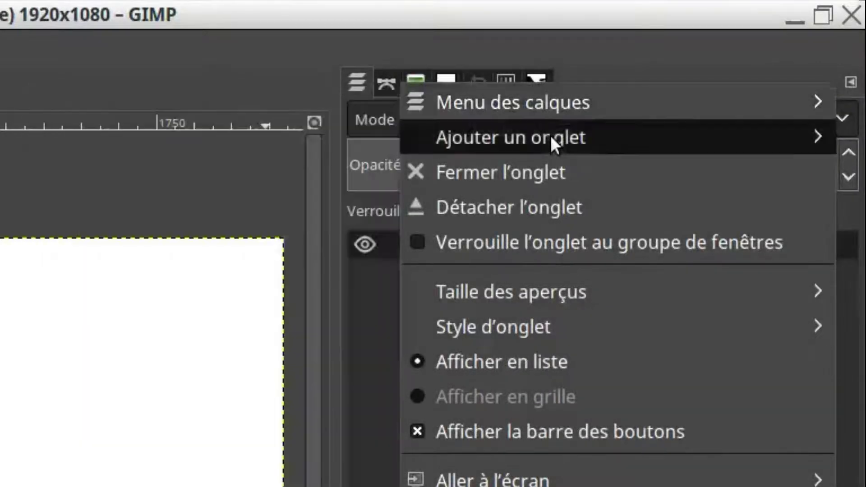
mouse_move(550, 137)
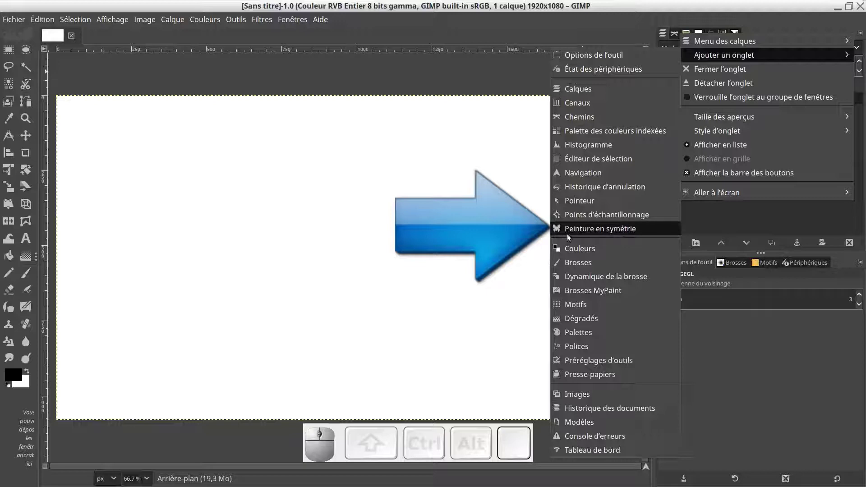
left_click(610, 231)
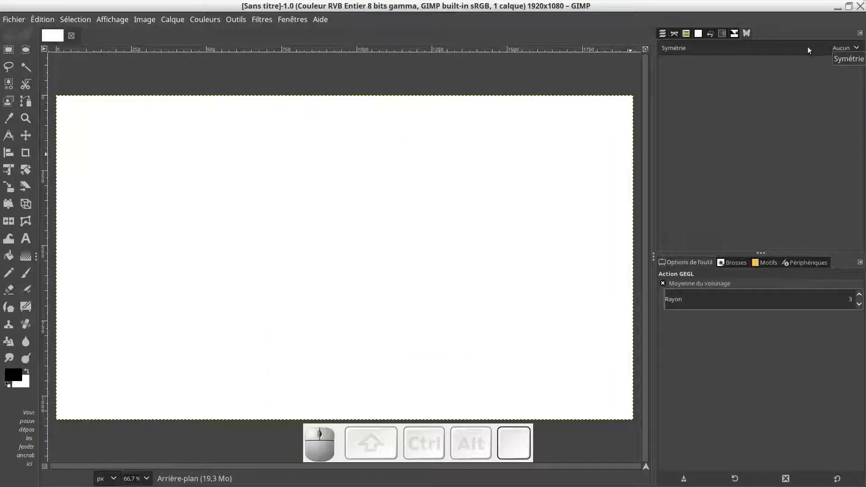
Set the symmetry type to Mirror (Miroir) with horizontal symmetry enabled, and cancel any stray GEGL operation
left_click(855, 48)
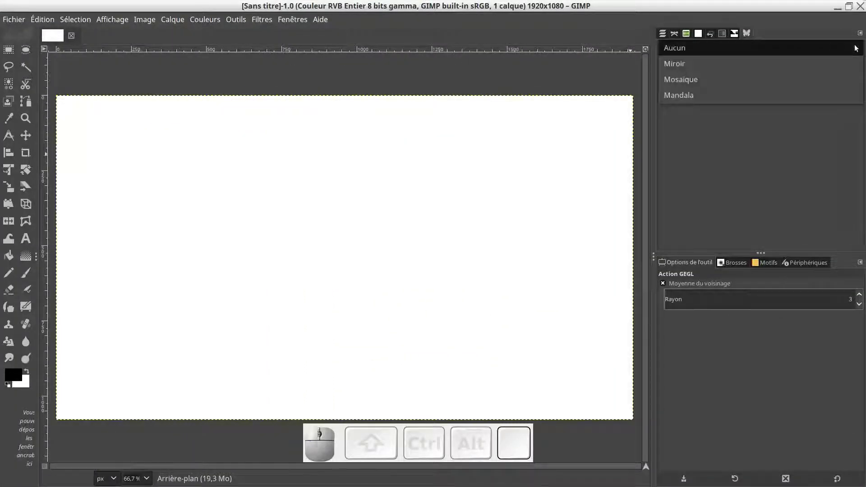
left_click(684, 63)
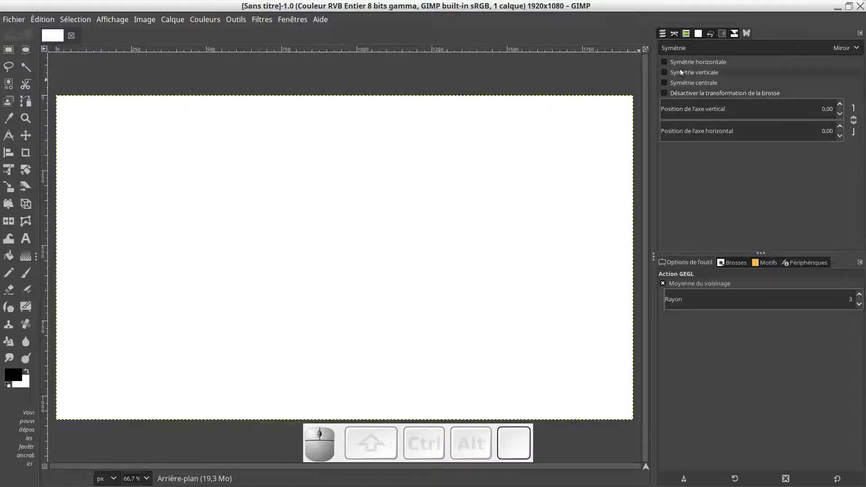
left_click(665, 61)
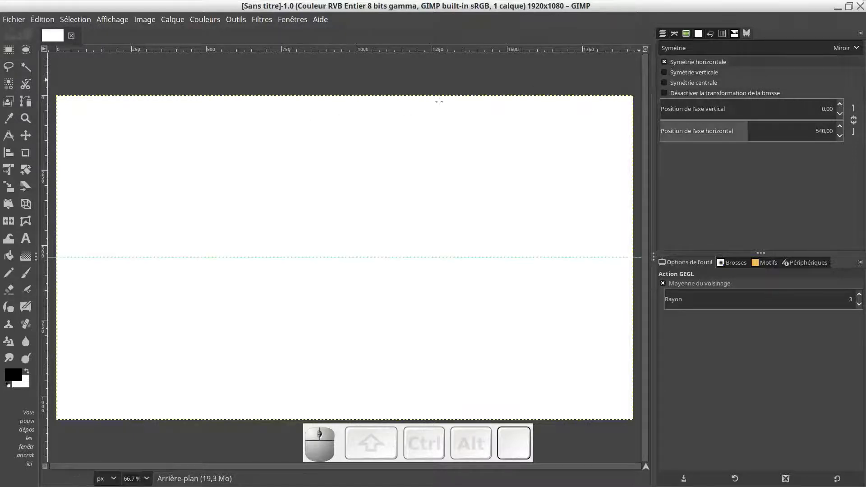
left_click(409, 141)
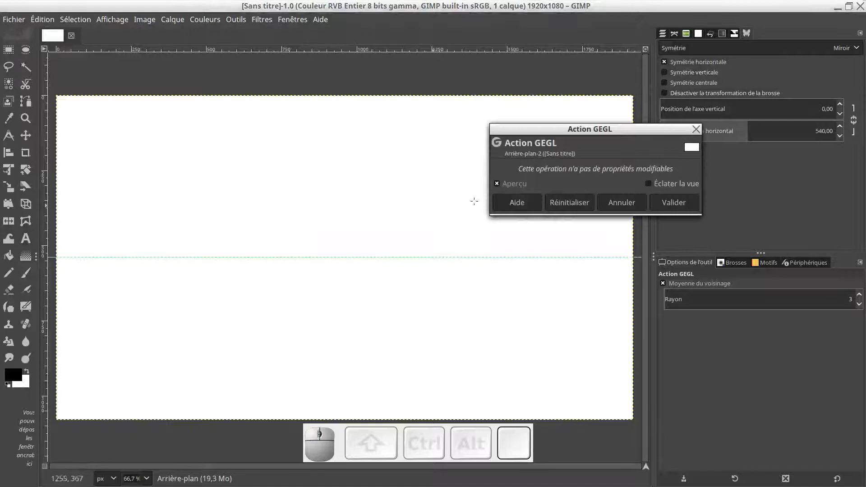
left_click(622, 202)
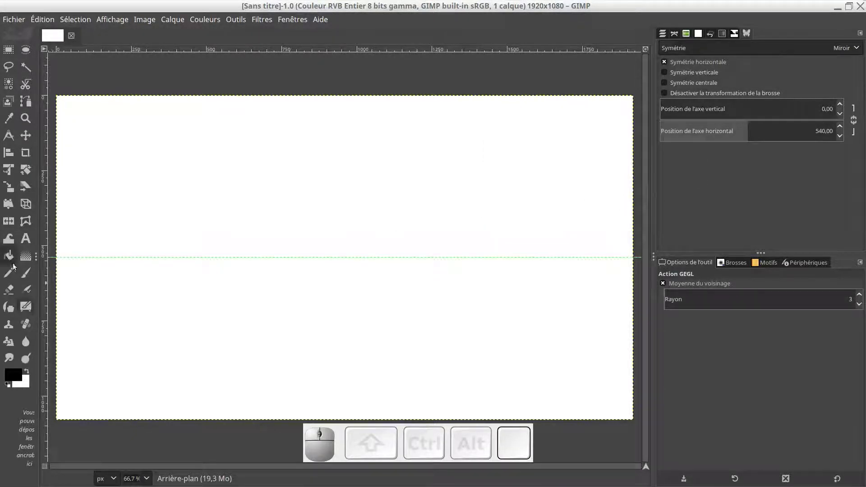
Paint a horizontal trial stroke with the Paintbrush in the canvas's upper half and undo it
left_click(26, 273)
left_click_drag(224, 165, 377, 166)
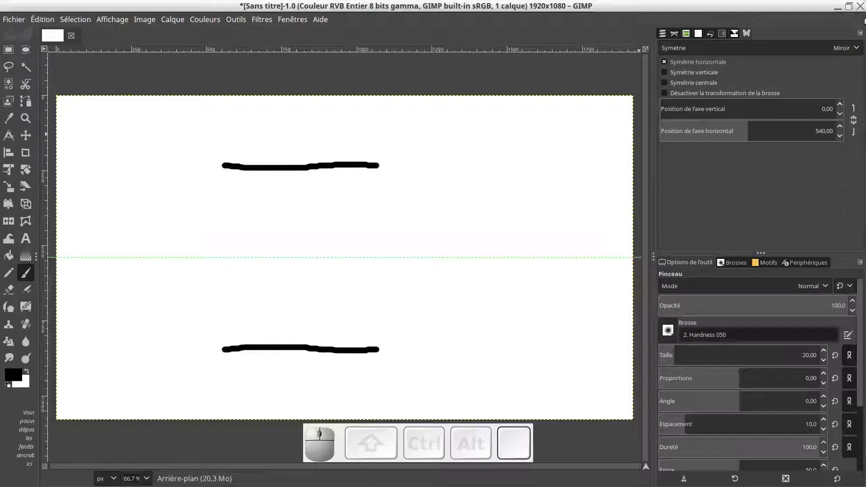
key("ctrl+z")
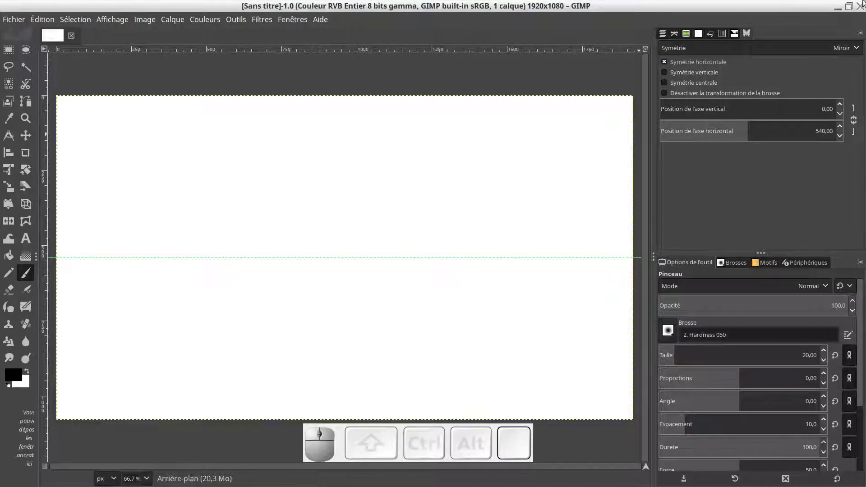
Replace horizontal symmetry with vertical symmetry and paint half a heart outline starting and ending on the vertical axis
left_click(664, 72)
left_click(665, 61)
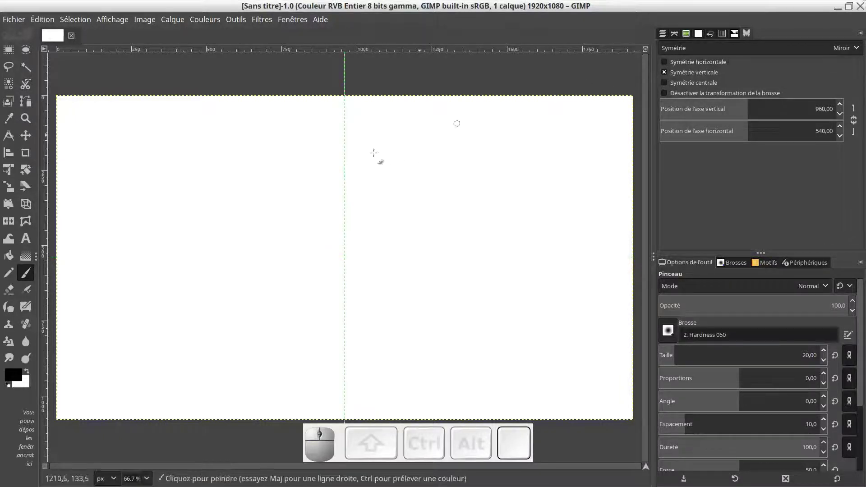
mouse_move(346, 159)
left_mouse_down()
mouse_move(386, 145)
mouse_move(430, 158)
mouse_move(450, 181)
mouse_move(455, 213)
mouse_move(437, 252)
mouse_move(402, 277)
mouse_move(345, 356)
left_mouse_up()
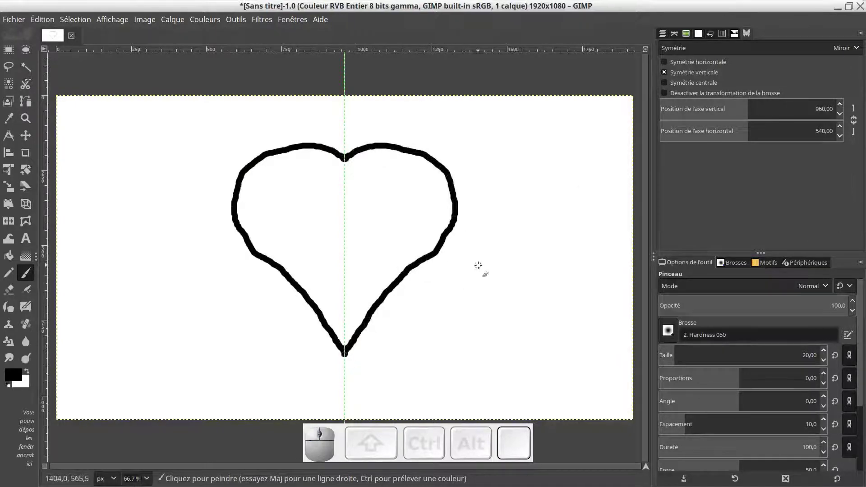
Replace the heart with petal outlines painted around the canvas centre under both horizontal and vertical symmetry, and undo them
left_click(665, 63)
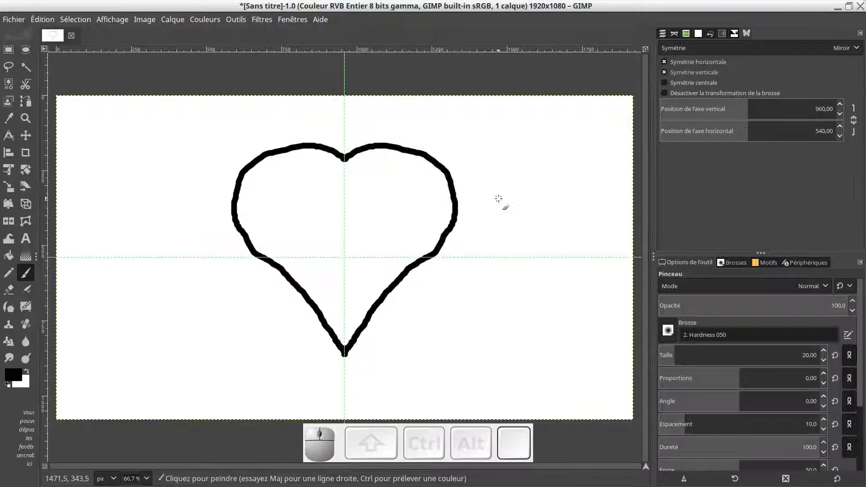
key("ctrl+z")
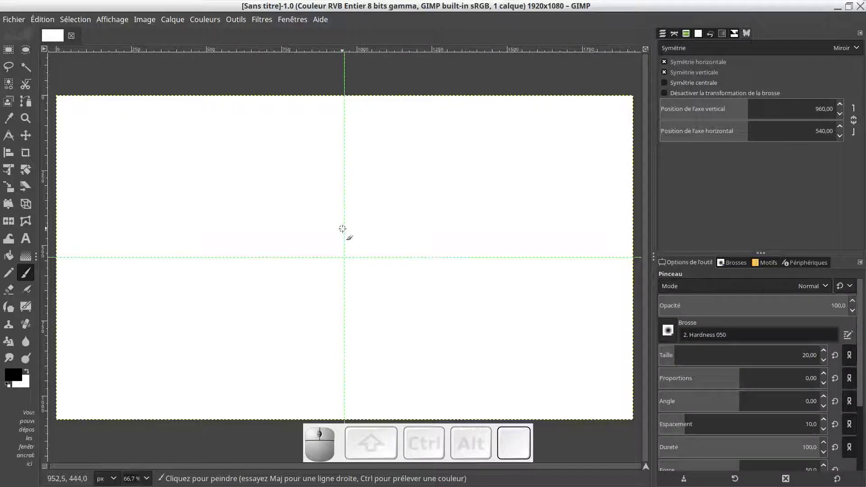
mouse_move(345, 227)
left_mouse_down()
mouse_move(356, 189)
mouse_move(406, 197)
mouse_move(417, 222)
mouse_move(383, 258)
left_mouse_up()
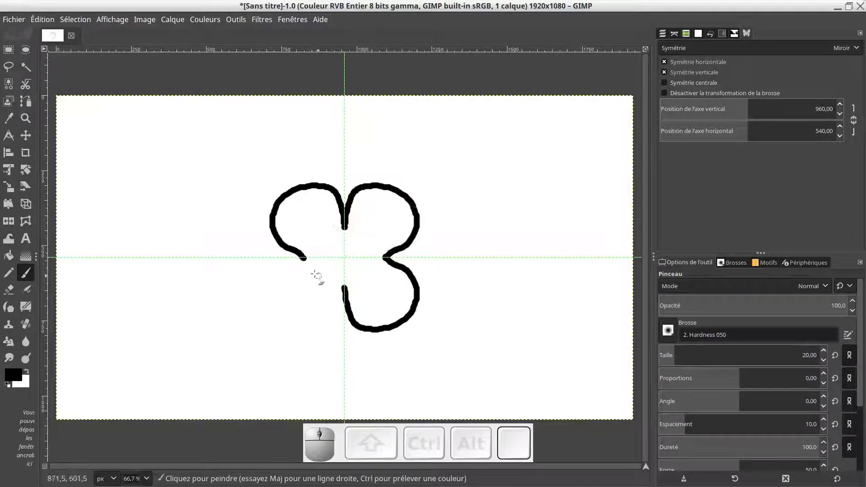
mouse_move(304, 260)
left_mouse_down()
mouse_move(270, 264)
mouse_move(251, 301)
mouse_move(282, 313)
mouse_move(344, 288)
left_mouse_up()
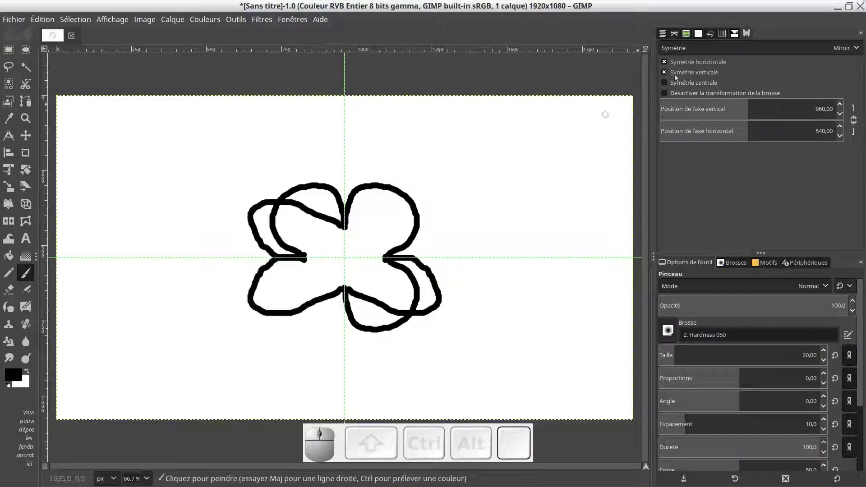
key("ctrl+z")
key("ctrl+z")
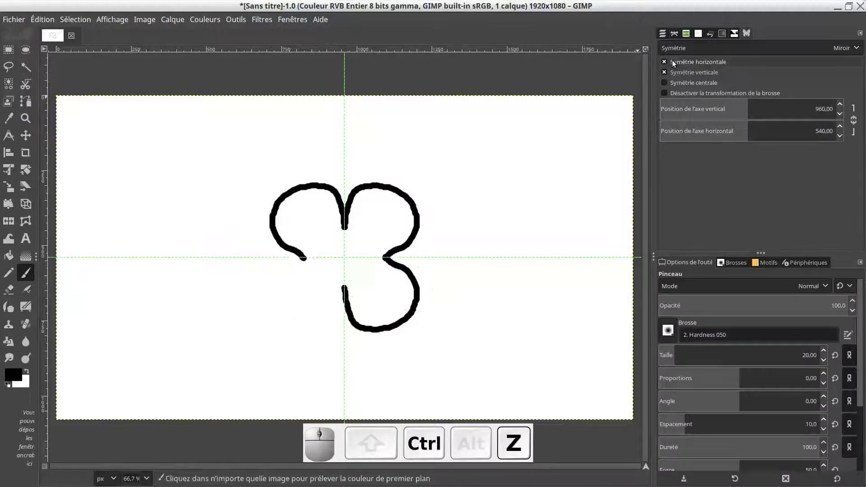
Enable only central symmetry, paint a two-lobed outline beside the vertical axis, and undo it
left_click(666, 85)
left_click(665, 72)
left_click(665, 62)
mouse_move(343, 206)
left_mouse_down()
mouse_move(386, 183)
mouse_move(414, 214)
mouse_move(396, 256)
mouse_move(418, 251)
mouse_move(447, 275)
mouse_move(453, 299)
mouse_move(440, 318)
mouse_move(368, 318)
mouse_move(344, 307)
mouse_move(344, 258)
left_mouse_up()
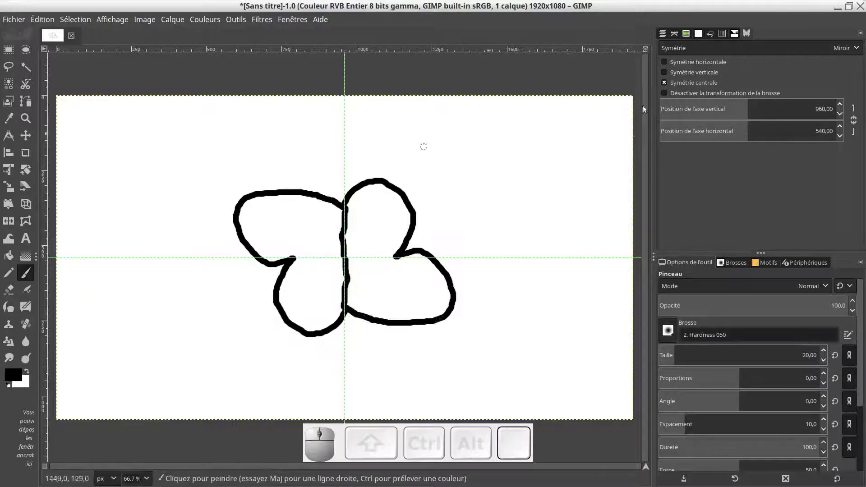
key("ctrl+z")
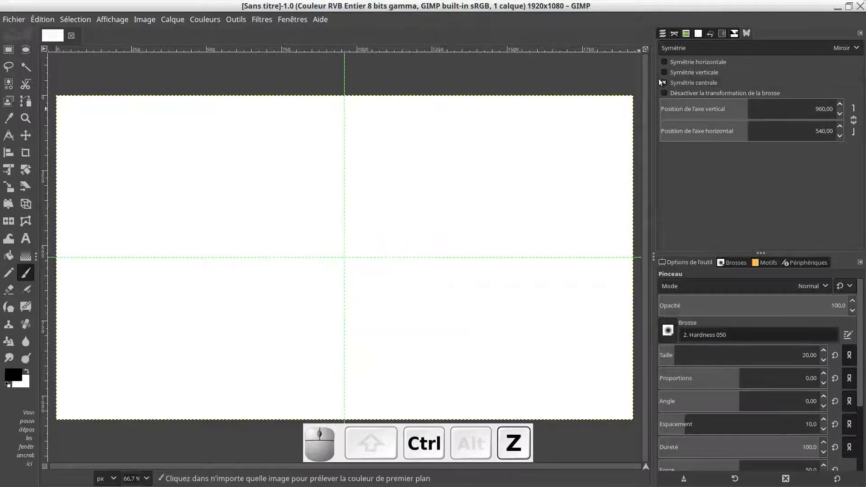
Replace central symmetry with vertical symmetry, move the vertical axis to 507.08, and paint a heart outline around it
left_click(665, 82)
left_click(664, 72)
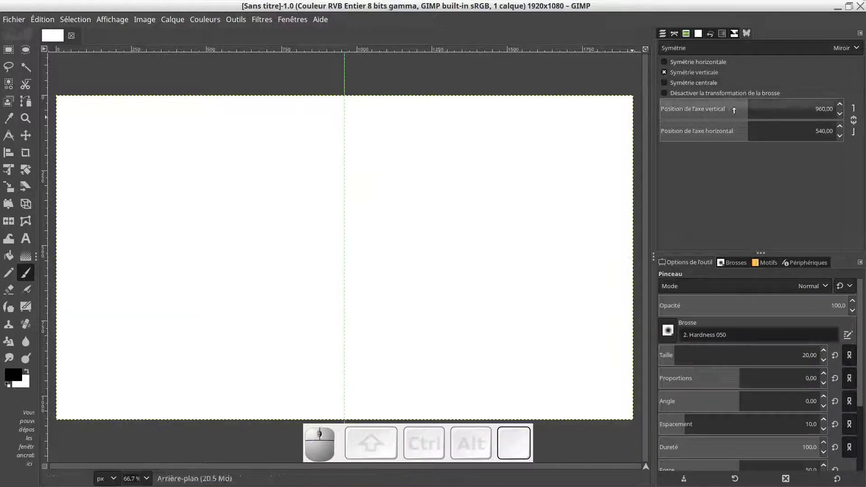
left_click_drag(744, 110, 708, 115)
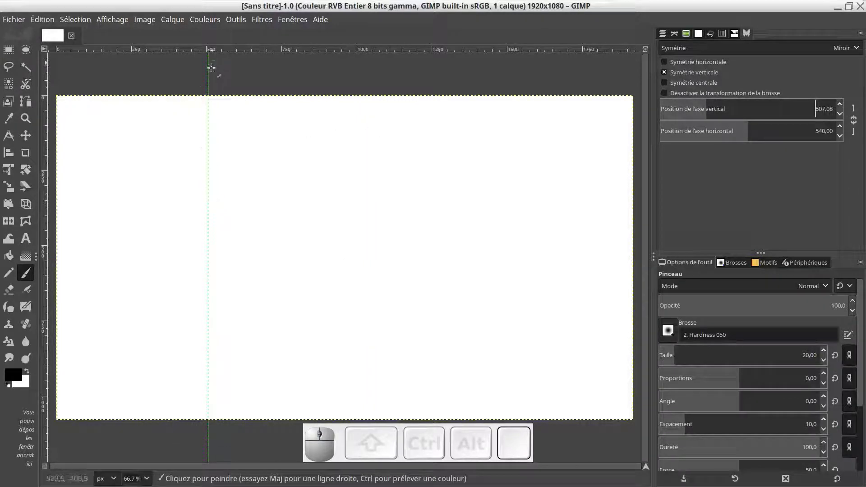
mouse_move(211, 190)
left_mouse_down()
mouse_move(253, 143)
mouse_move(305, 200)
mouse_move(307, 240)
mouse_move(234, 285)
mouse_move(204, 331)
left_mouse_up()
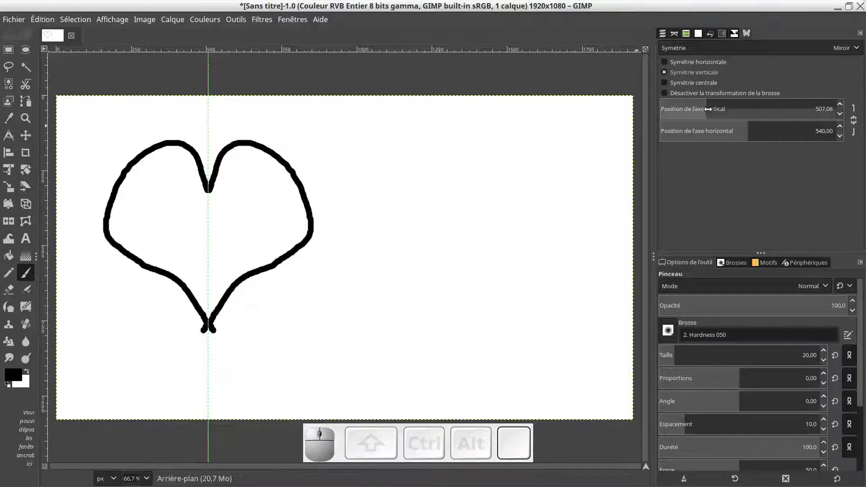
Move the vertical axis to 1496.62 and paint another mirrored shape starting from it
left_click_drag(710, 110, 804, 108)
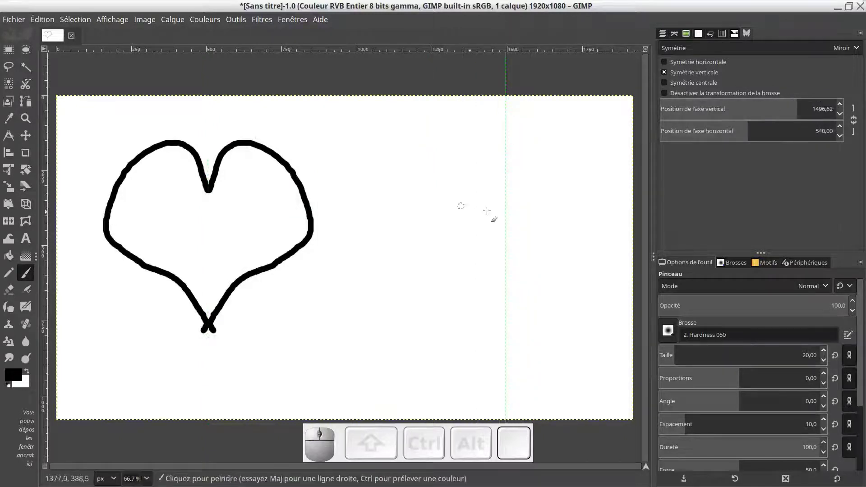
mouse_move(508, 207)
left_mouse_down()
mouse_move(522, 227)
mouse_move(507, 226)
mouse_move(507, 187)
mouse_move(525, 188)
mouse_move(522, 204)
mouse_move(545, 198)
mouse_move(547, 216)
mouse_move(525, 222)
mouse_move(551, 226)
mouse_move(555, 238)
mouse_move(547, 247)
mouse_move(523, 246)
mouse_move(516, 232)
mouse_move(523, 249)
mouse_move(508, 261)
left_mouse_up()
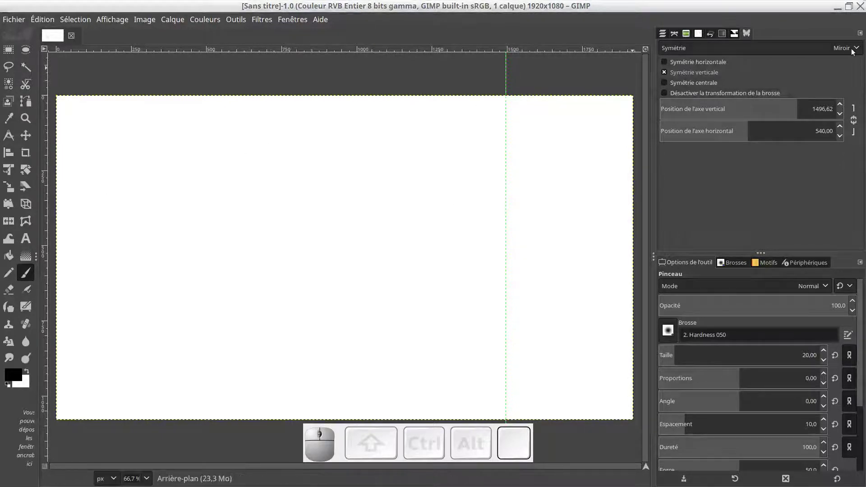
Bring the vertical symmetry axis back near the canvas centre, at position 964.92
left_click(853, 49)
left_click(853, 48)
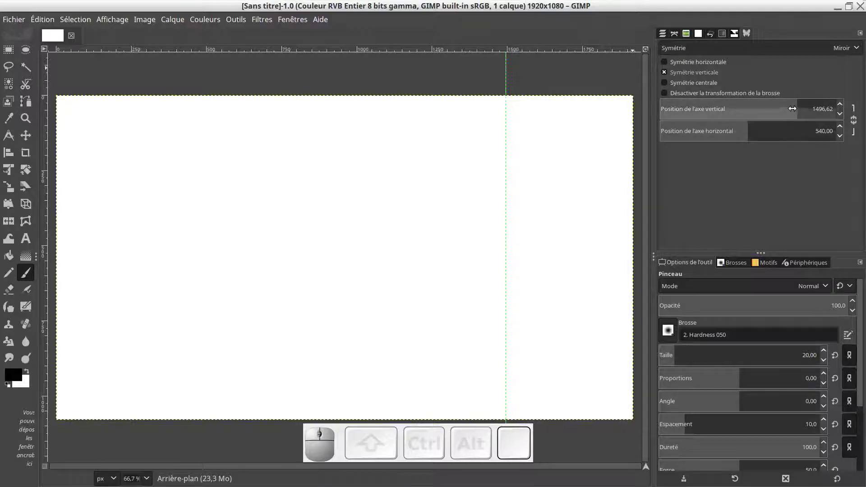
left_click_drag(749, 109, 747, 114)
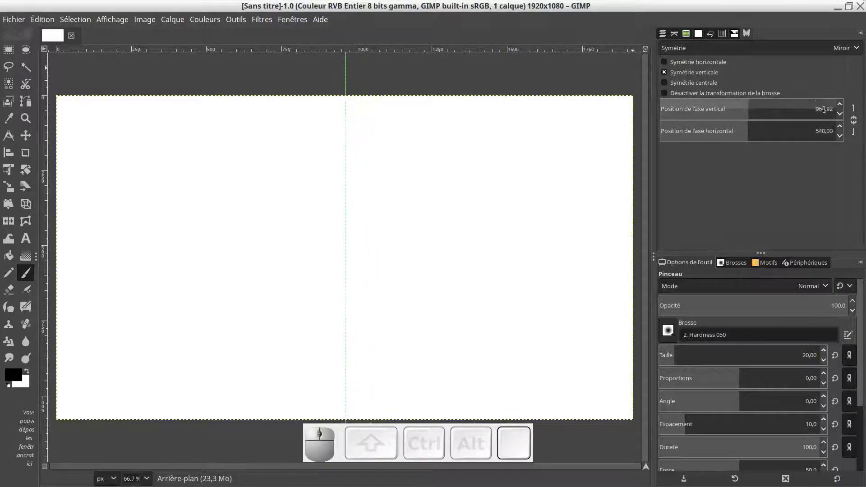
Link the two axis positions, add horizontal symmetry, and move both axes together to 844.80
left_click(851, 126)
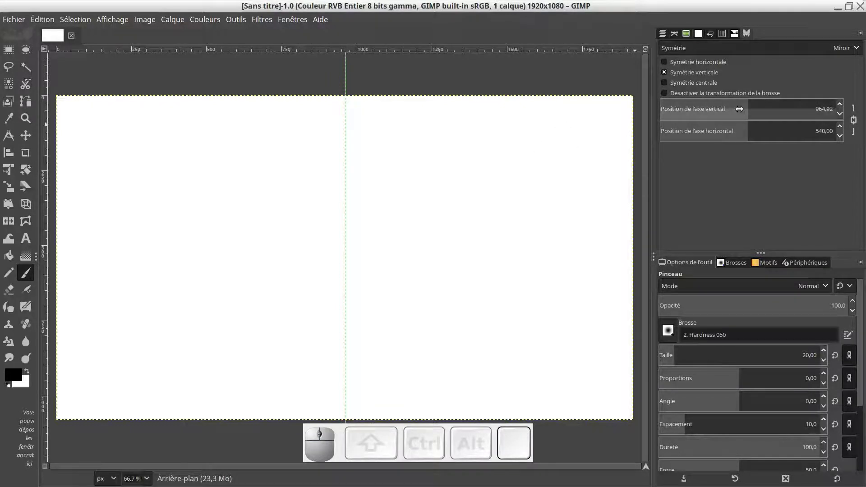
left_click_drag(740, 109, 721, 85)
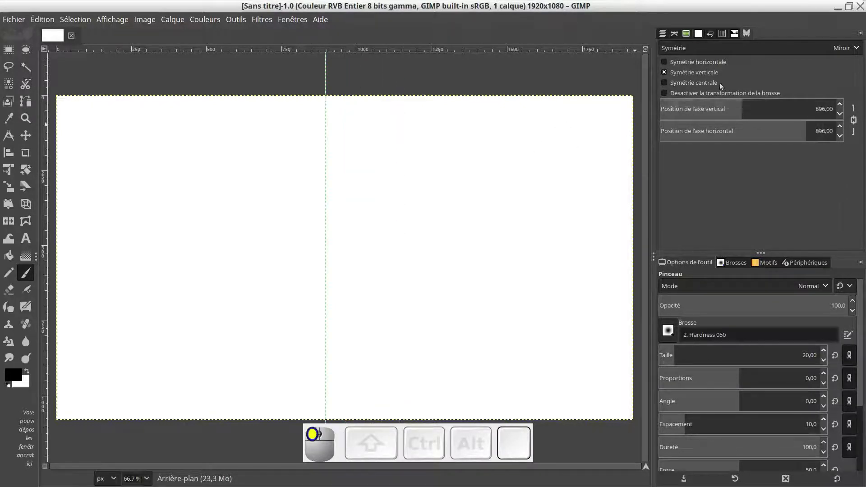
left_click(707, 63)
left_click_drag(754, 108, 698, 129)
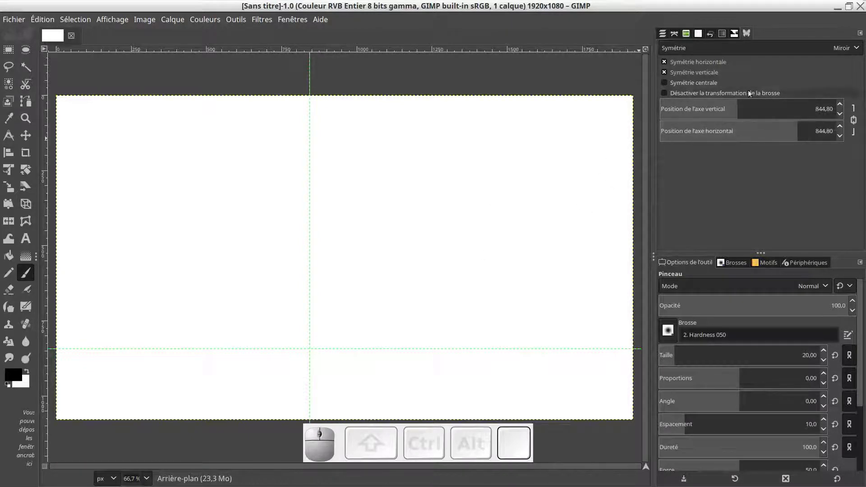
Switch the symmetry type to Mosaic (Mosaïque) and set the linked X and Y intervals to 388.92
left_click(848, 49)
left_click(775, 70)
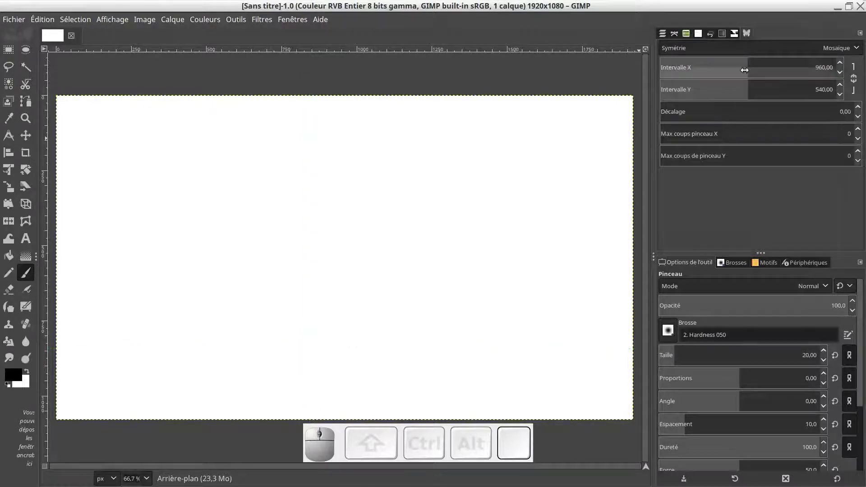
left_click(853, 79)
left_click_drag(745, 67, 696, 67)
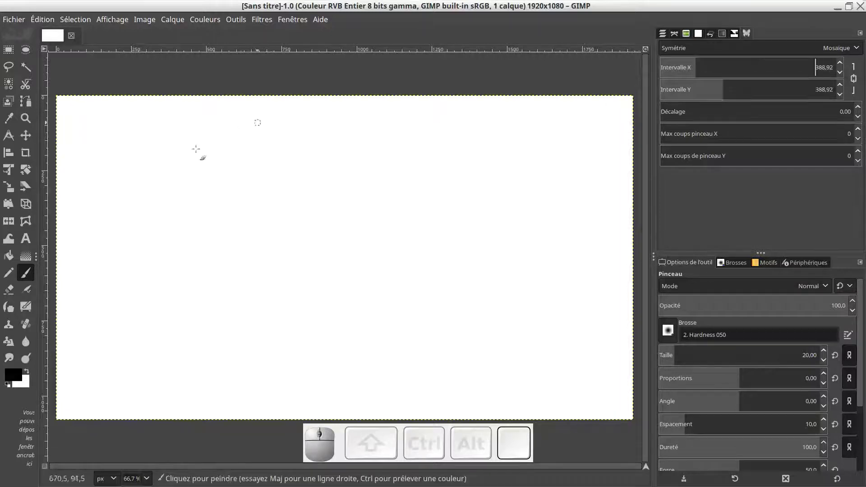
Paint a looped test doodle in the upper-left of the canvas with Mosaic symmetry, and undo it
mouse_move(149, 136)
left_mouse_down()
mouse_move(161, 163)
mouse_move(171, 141)
mouse_move(194, 134)
mouse_move(191, 149)
mouse_move(170, 155)
mouse_move(192, 168)
mouse_move(209, 156)
mouse_move(215, 133)
mouse_move(196, 123)
mouse_move(156, 139)
left_mouse_up()
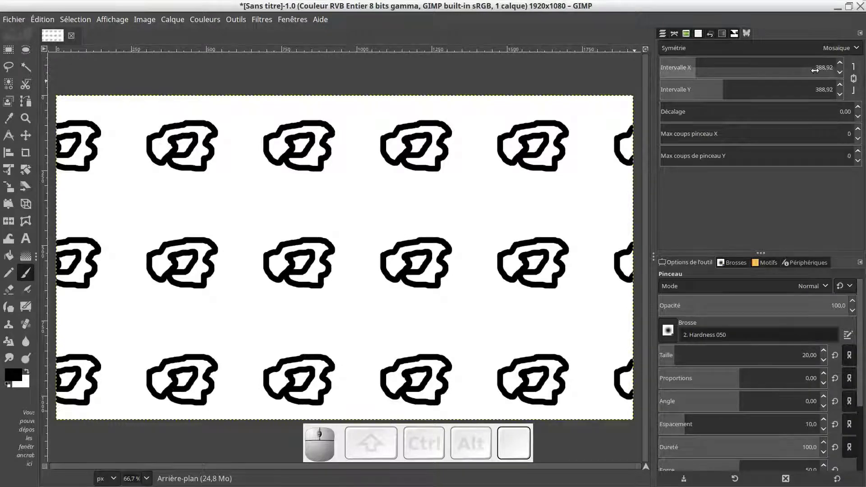
key("ctrl")
key("ctrl+z")
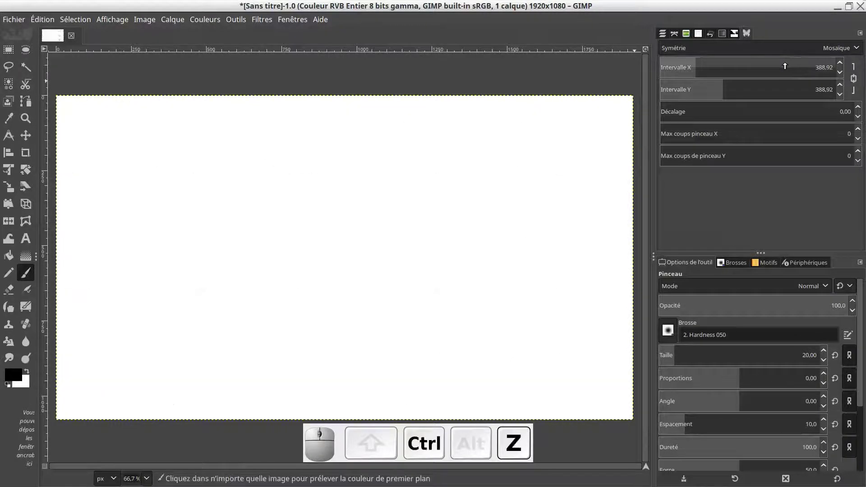
Increase the linked X and Y intervals to 805.85 and paint a zigzag stroke in the canvas's upper-right area
left_click_drag(698, 72, 702, 70)
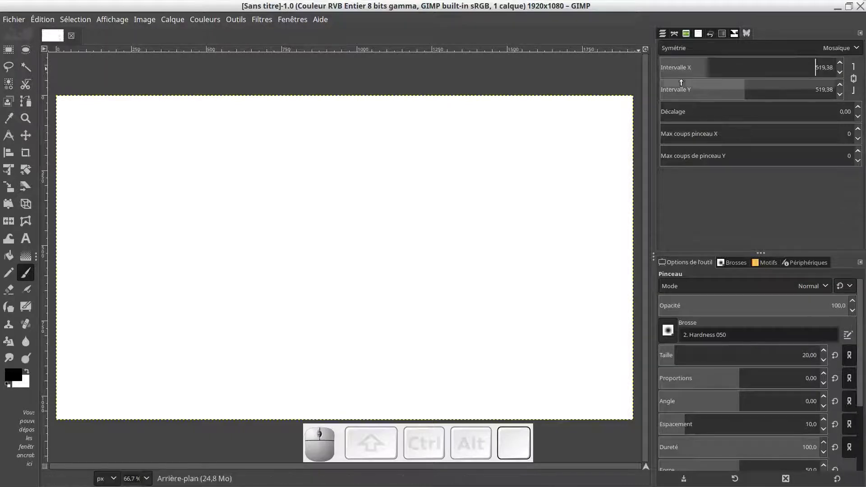
left_click_drag(744, 92, 792, 91)
mouse_move(527, 123)
left_mouse_down()
mouse_move(523, 147)
mouse_move(501, 155)
mouse_move(519, 160)
mouse_move(508, 164)
left_mouse_up()
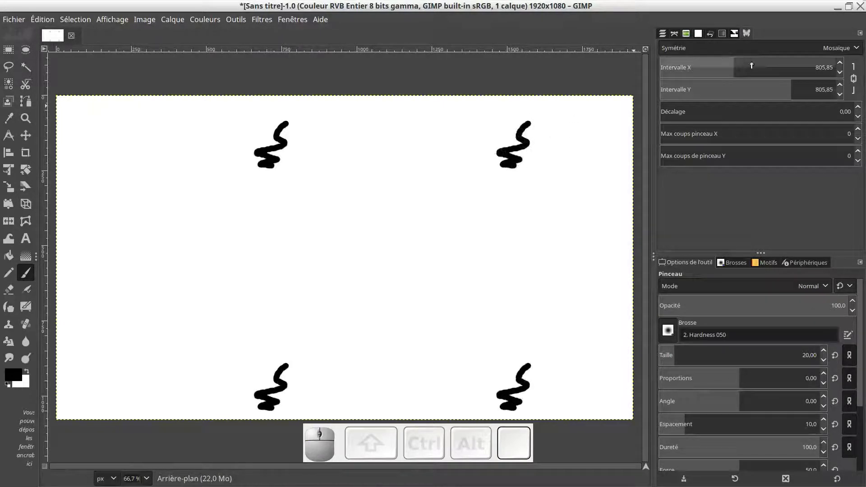
Reduce the linked X and Y intervals to 498.46 and undo the zigzag stroke
left_click_drag(779, 92, 727, 93)
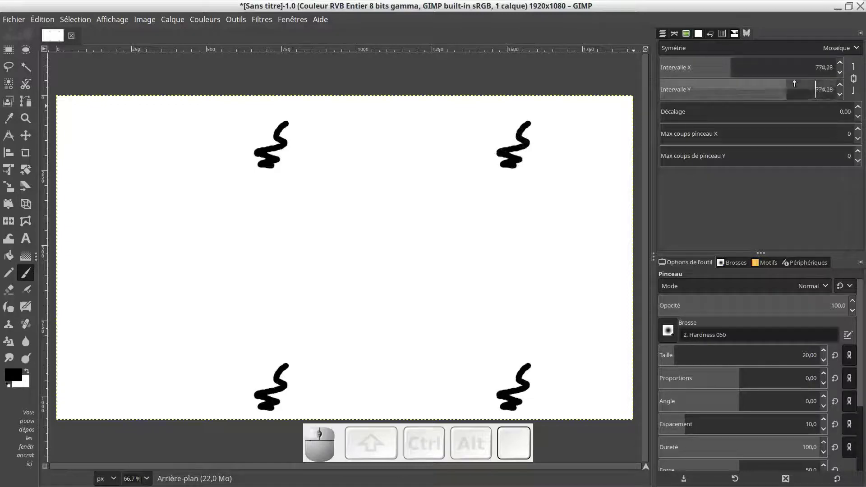
left_click_drag(786, 88, 742, 92)
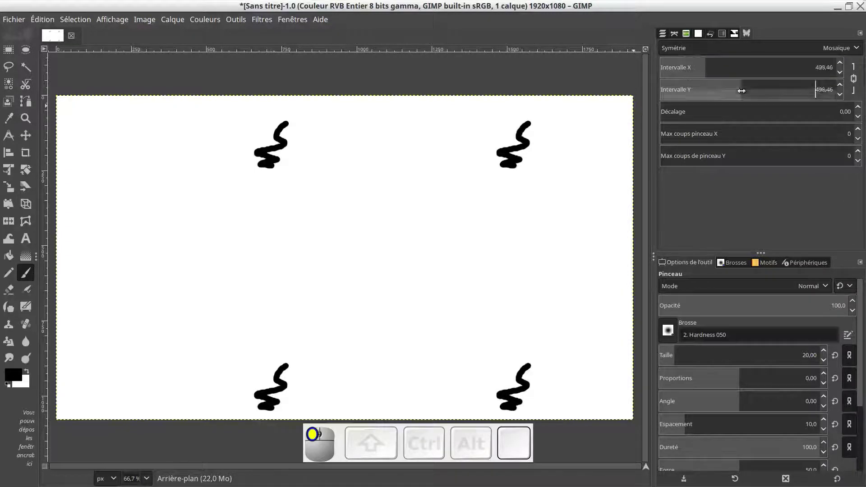
key("ctrl+z")
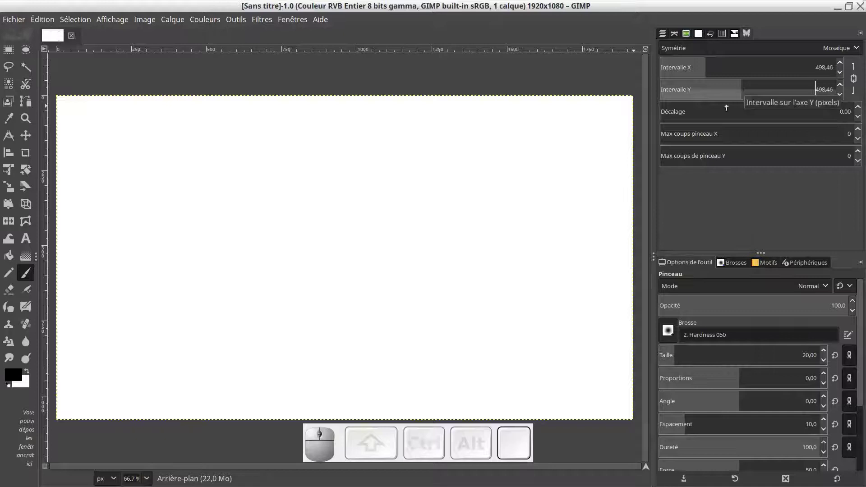
Set the mosaic offset (Décalage) to 482.23 and paint a new zigzag stroke near the canvas's upper edge
mouse_move(718, 112)
left_mouse_down()
mouse_move(732, 115)
mouse_move(708, 112)
left_mouse_up()
mouse_move(443, 189)
left_mouse_down()
mouse_move(467, 162)
mouse_move(448, 157)
mouse_move(447, 147)
mouse_move(468, 128)
left_mouse_up()
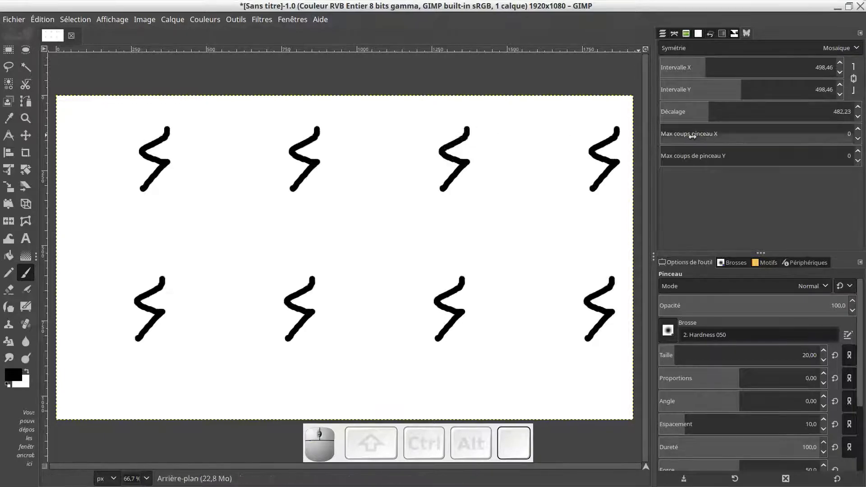
Set the maximum X brush strokes to 34 and paint three strokes, and reduce it to 19 for one more stroke
left_click_drag(699, 134, 726, 135)
mouse_move(518, 132)
left_mouse_down()
mouse_move(532, 158)
mouse_move(469, 165)
mouse_move(484, 192)
mouse_move(467, 199)
left_mouse_up()
mouse_move(317, 130)
left_mouse_down()
mouse_move(339, 171)
mouse_move(322, 177)
left_mouse_up()
mouse_move(167, 128)
left_mouse_down()
mouse_move(185, 151)
mouse_move(189, 171)
left_mouse_up()
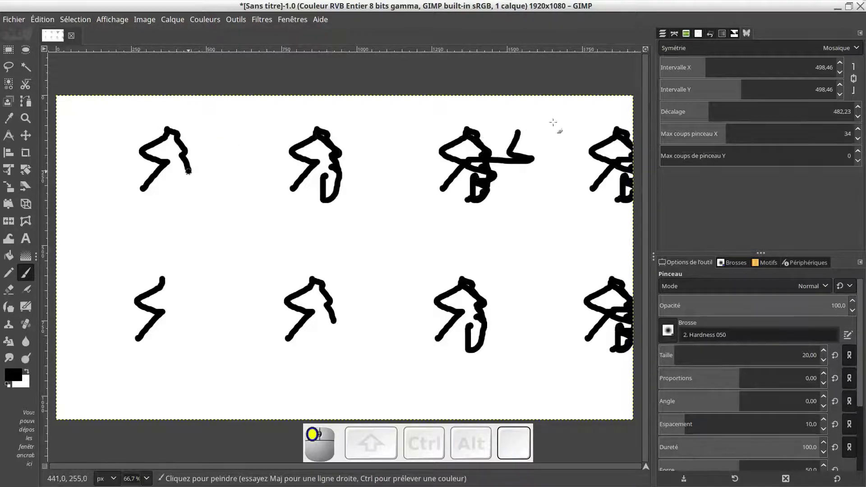
left_click_drag(715, 136, 700, 133)
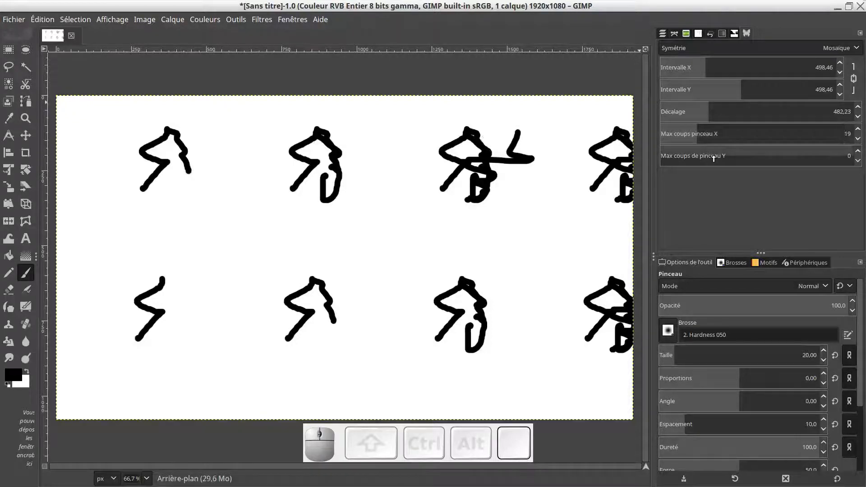
mouse_move(339, 218)
left_mouse_down()
mouse_move(286, 228)
mouse_move(296, 199)
left_mouse_up()
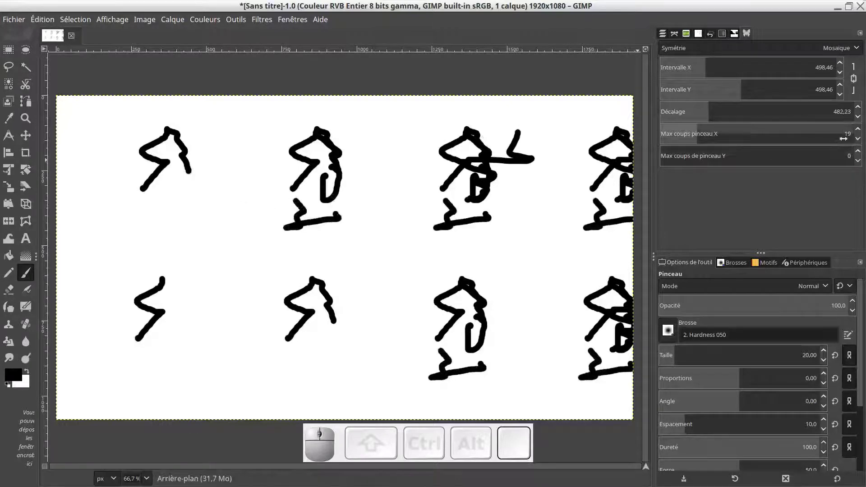
Reset the maximum X brush strokes and the offset to 0, and paint a large angular stroke over the upper-left motif
left_click_drag(850, 133, 839, 111)
type("0")
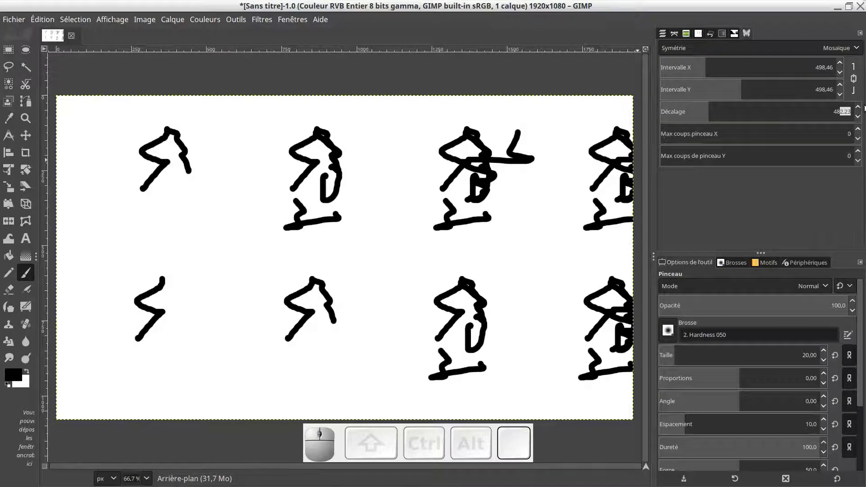
key("BackSpace")
key("BackSpace")
key("BackSpace")
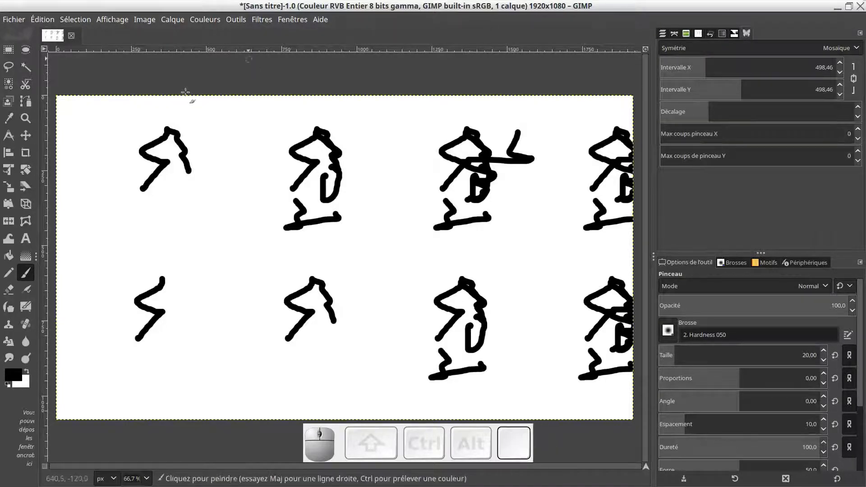
left_click_drag(138, 122, 225, 163)
left_click_drag(187, 198, 179, 214)
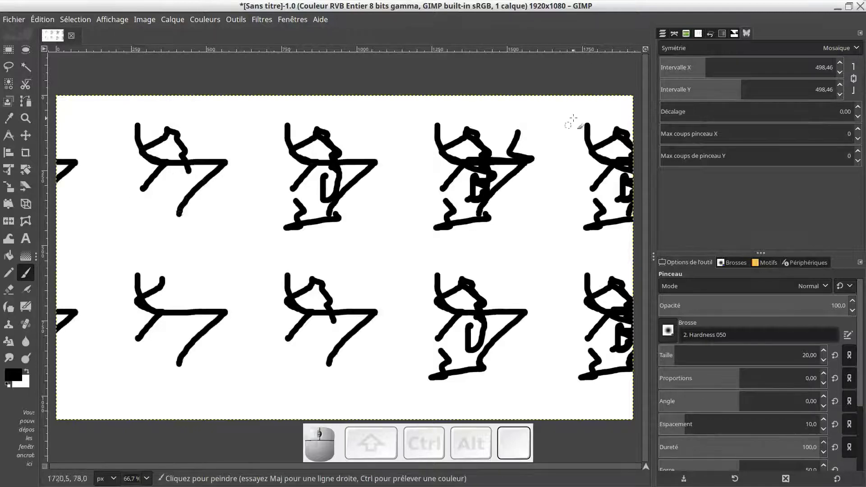
Switch the symmetry type to Mandala and undo all the mosaic strokes until the canvas is blank
left_click(847, 50)
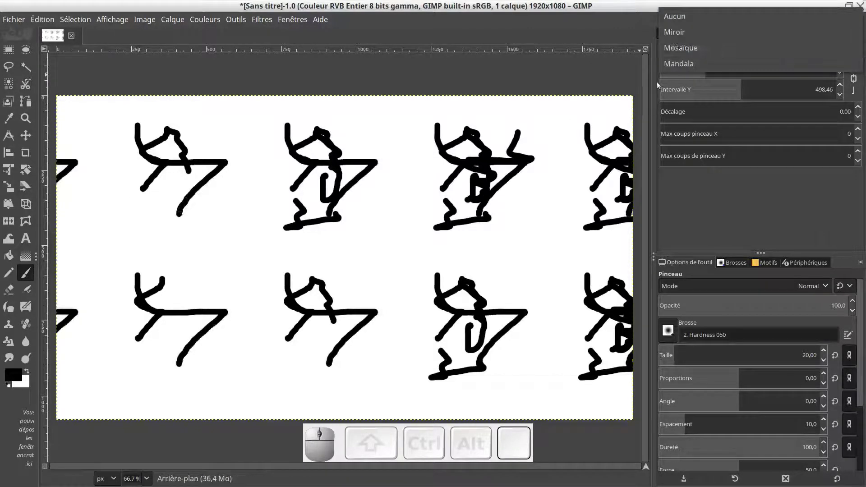
left_click(672, 63)
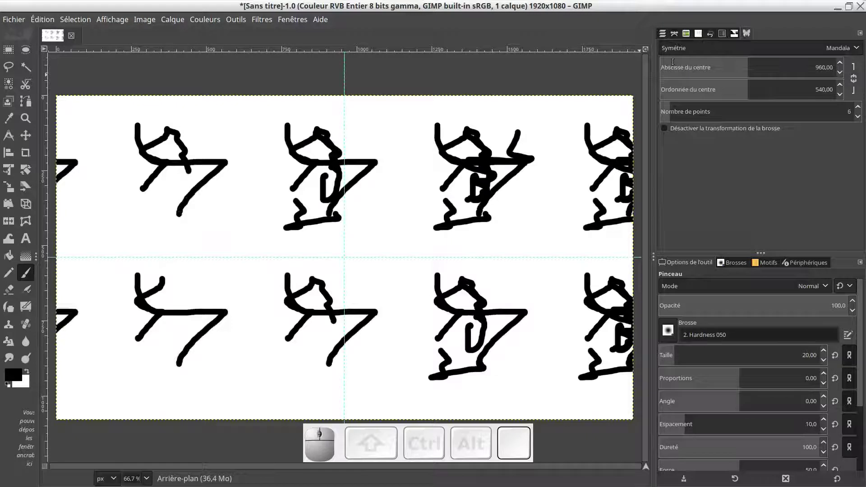
key("ctrl+z")
key("ctrl+z")
key("ctrl+z")
key("ctrl+z")
key("ctrl+z")
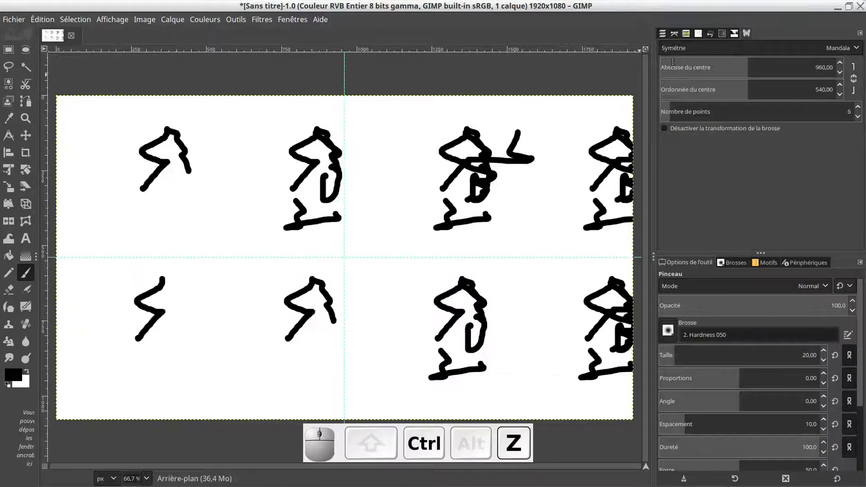
key("ctrl+z")
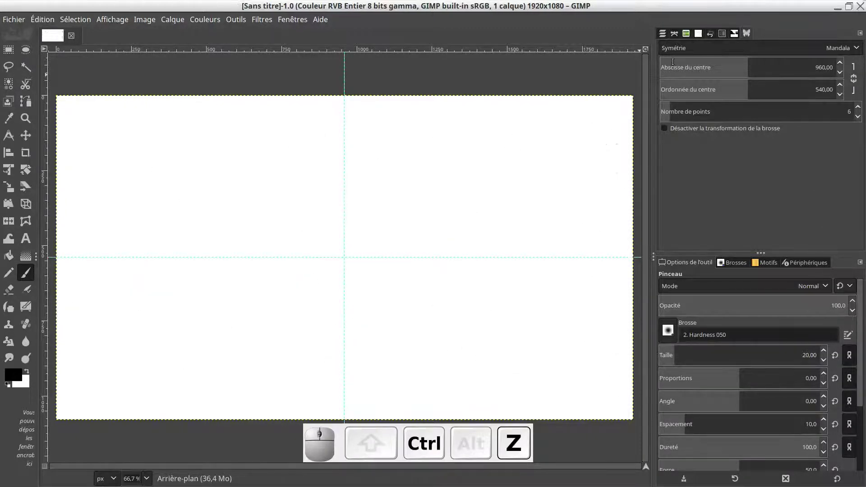
Paint a jagged closed ring around the canvas centre with six-point symmetry, keeping Mandala as the symmetry type
mouse_move(350, 198)
left_mouse_down()
mouse_move(388, 193)
mouse_move(397, 158)
mouse_move(403, 183)
mouse_move(436, 182)
mouse_move(420, 214)
mouse_move(460, 211)
mouse_move(425, 224)
mouse_move(433, 234)
mouse_move(398, 232)
left_mouse_up()
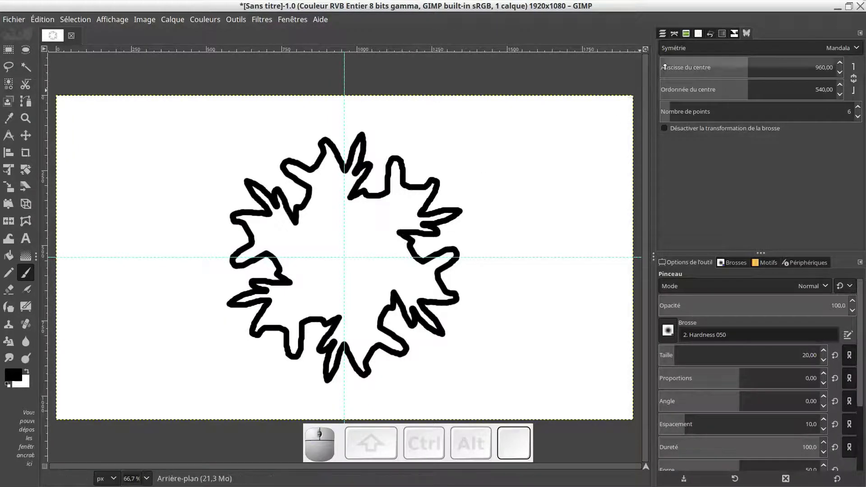
left_click(673, 43)
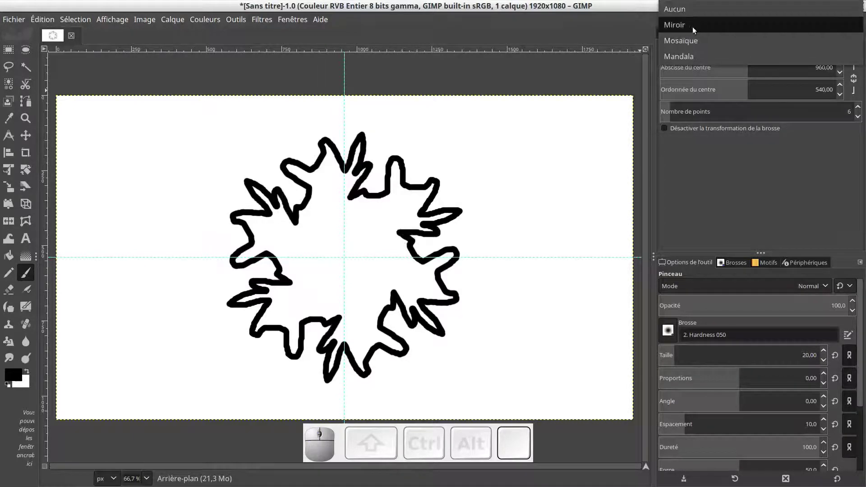
left_click(685, 57)
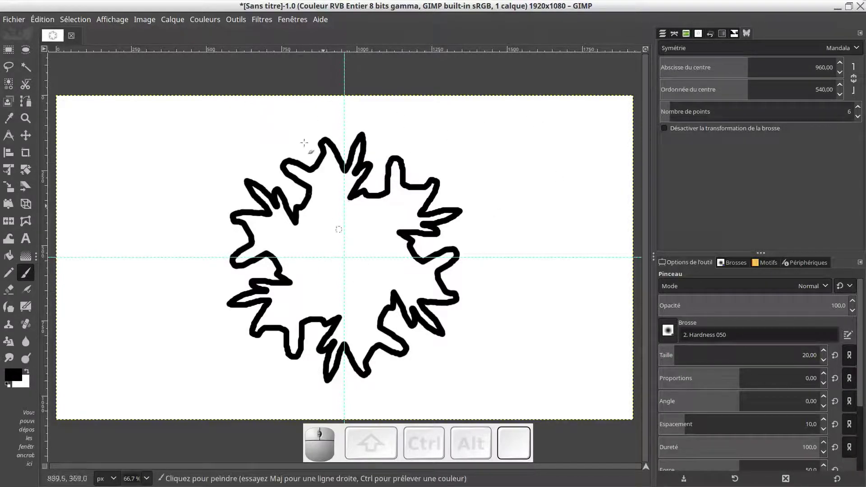
Set the number of mandala points to 46 and paint single dots at increasing distances outside the jagged ring
left_click(670, 114)
mouse_move(729, 109)
left_mouse_down()
mouse_move(670, 115)
mouse_move(748, 112)
left_mouse_up()
left_click(479, 138)
left_click(488, 146)
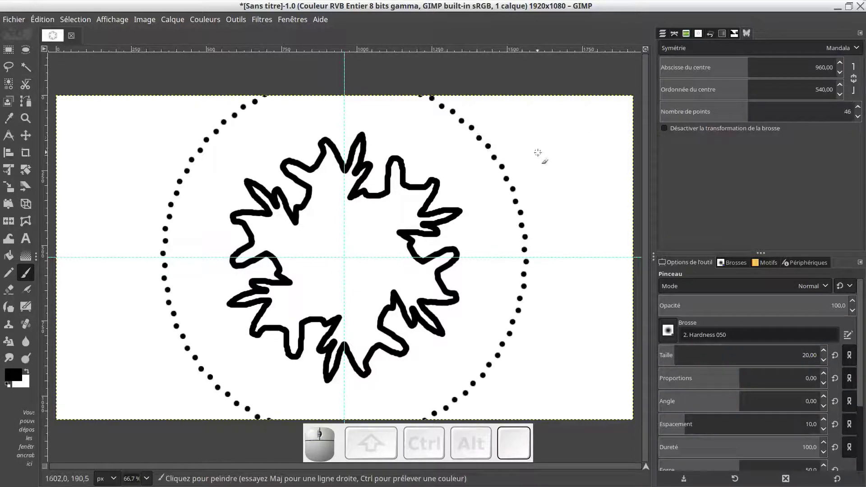
left_click(538, 152)
left_click(578, 158)
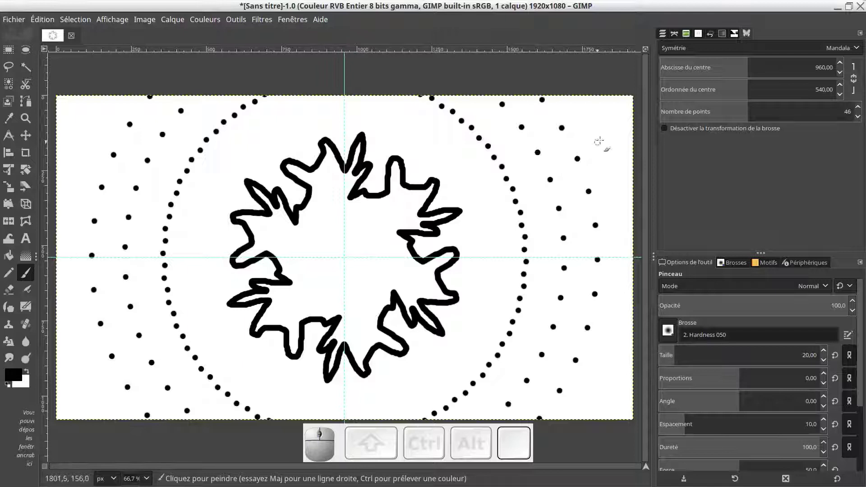
left_click(602, 137)
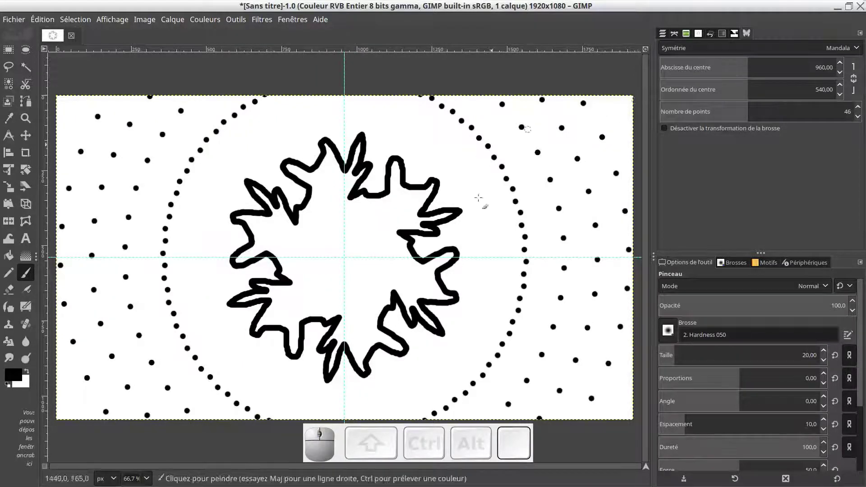
Reduce the number of mandala points to 3 and choose the recently used red as the foreground colour
left_click_drag(720, 112, 660, 112)
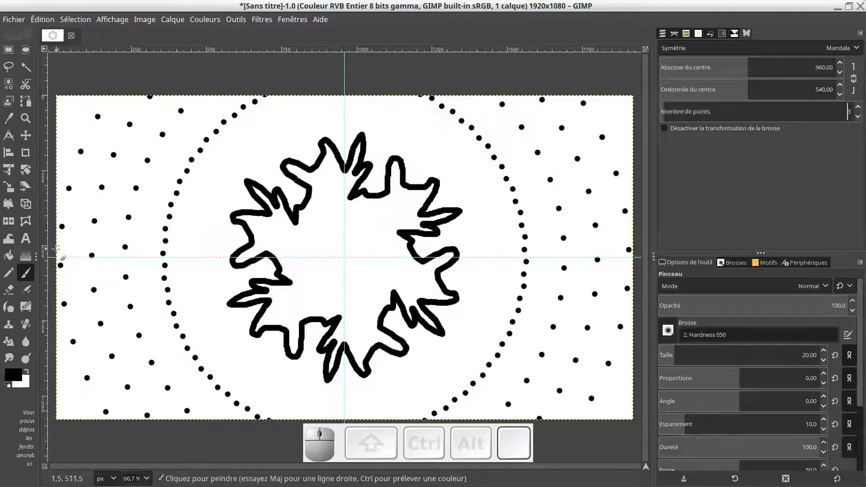
left_click(26, 374)
left_click(26, 373)
left_click(18, 376)
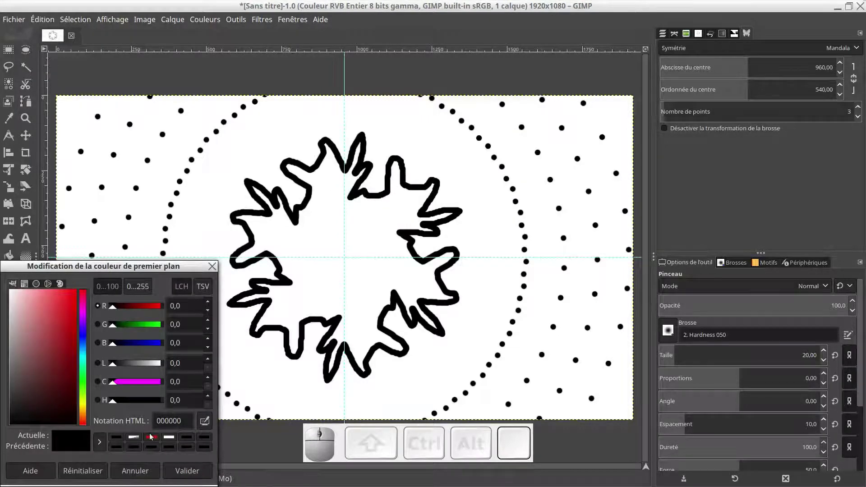
left_click(151, 437)
left_click(185, 472)
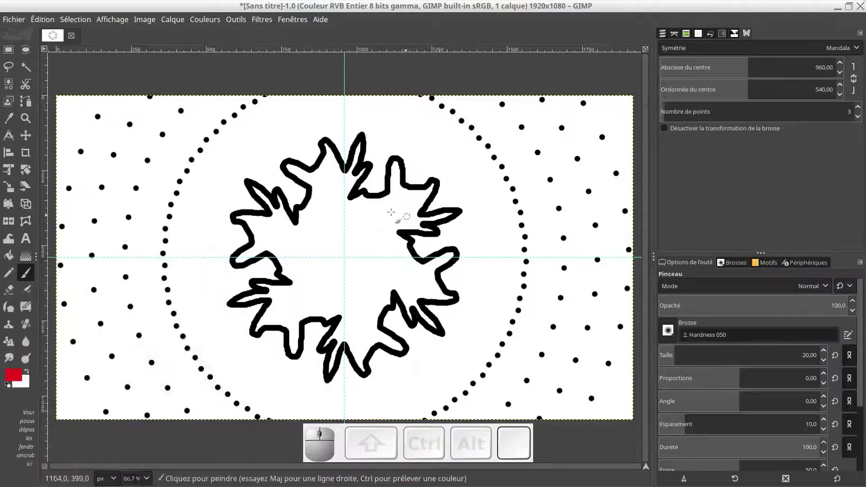
Paint red dots inside and outside the jagged ring, and add another outer set with the number of points raised to 15
left_click(369, 224)
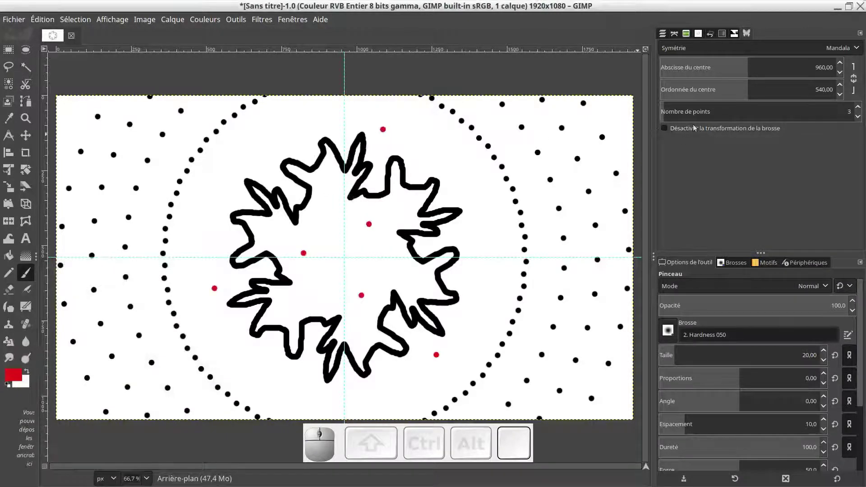
left_click_drag(794, 120, 813, 121)
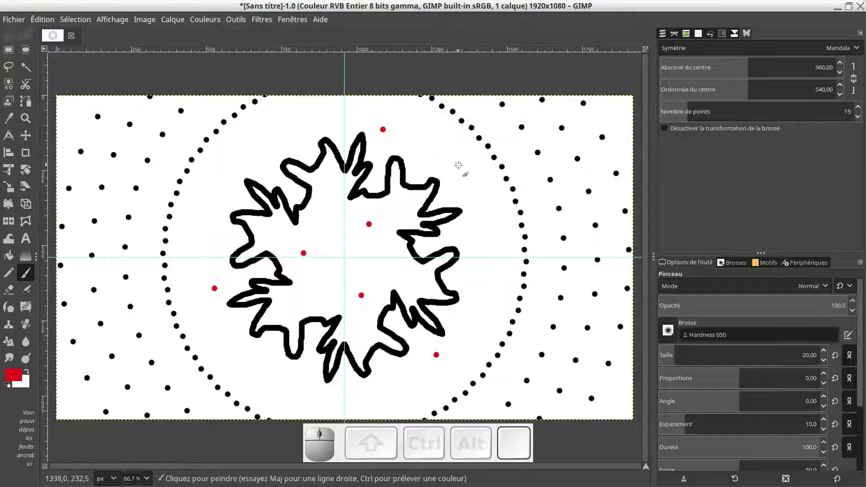
left_click(459, 165)
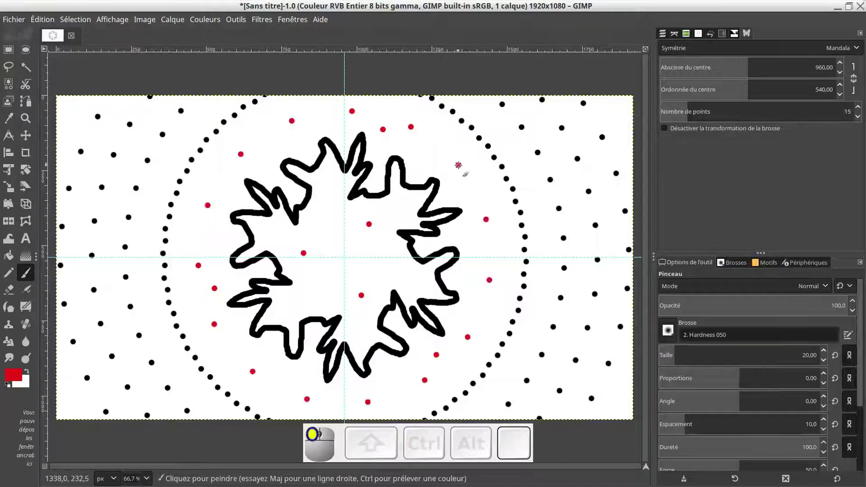
Set the number of mandala points to 4 and paint a dot beside the centre in blue 1517e6
left_click(672, 112)
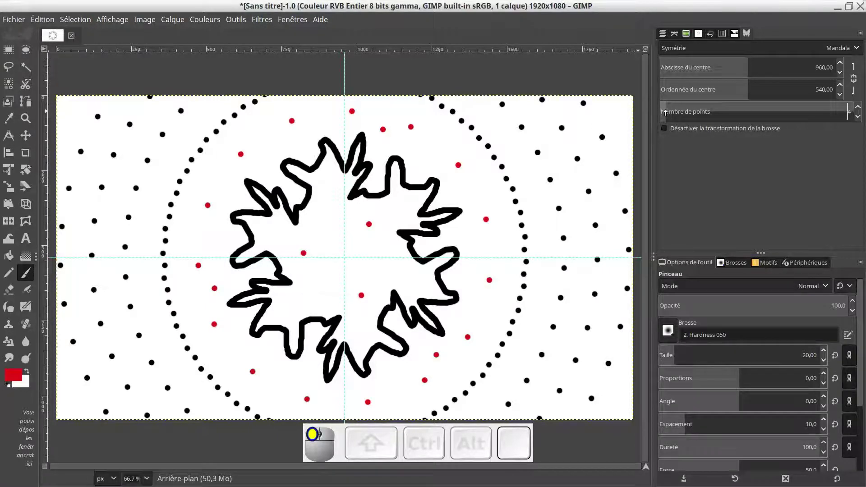
left_click(8, 378)
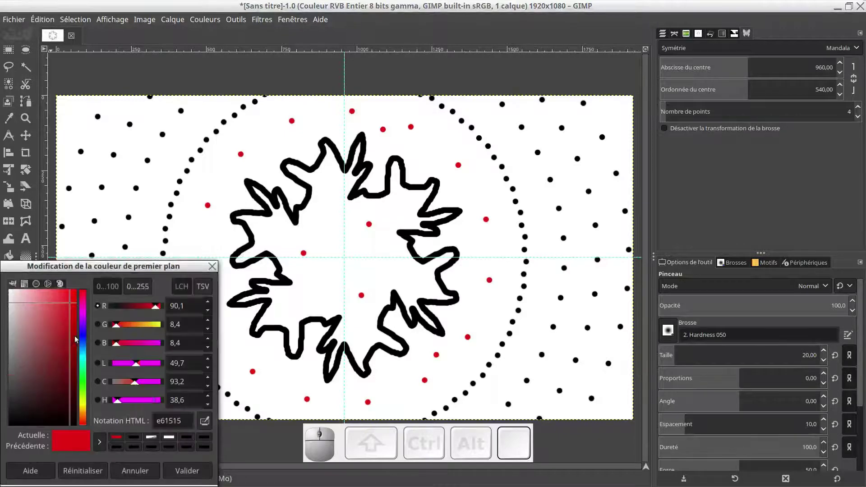
left_click_drag(82, 339, 83, 340)
left_click(177, 468)
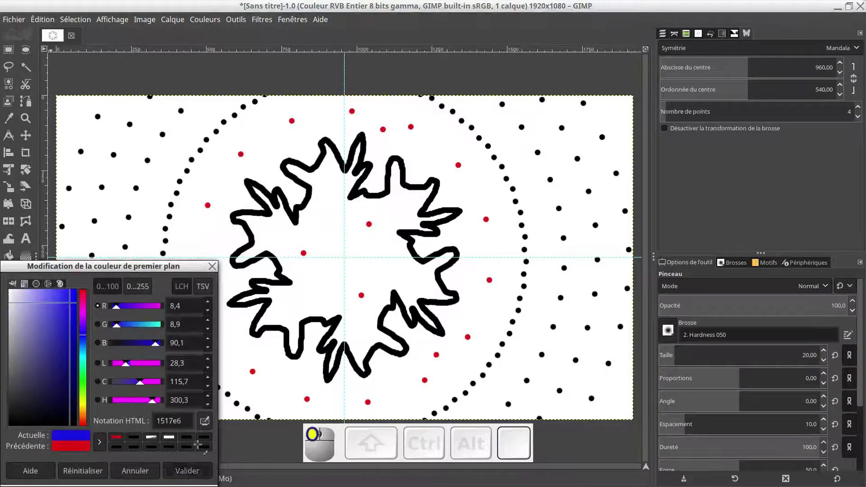
left_click(333, 245)
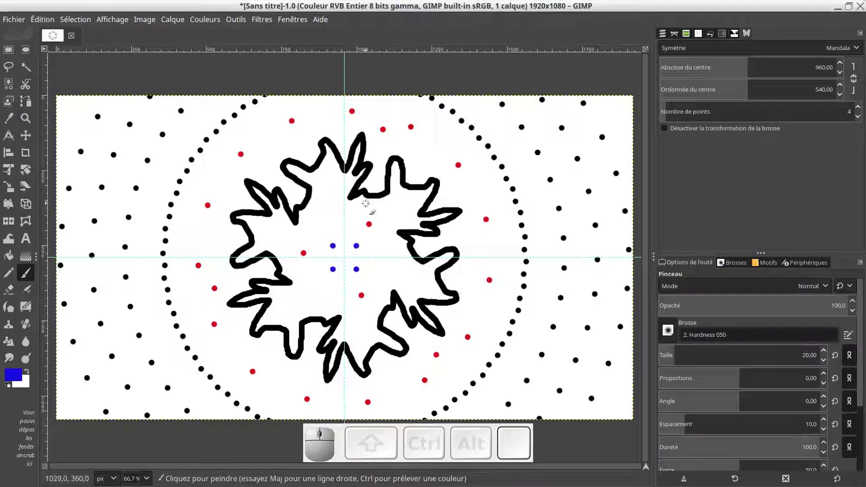
Disable the brush transformation for the mandala symmetry and choose the Cell 02 brush
left_click(666, 128)
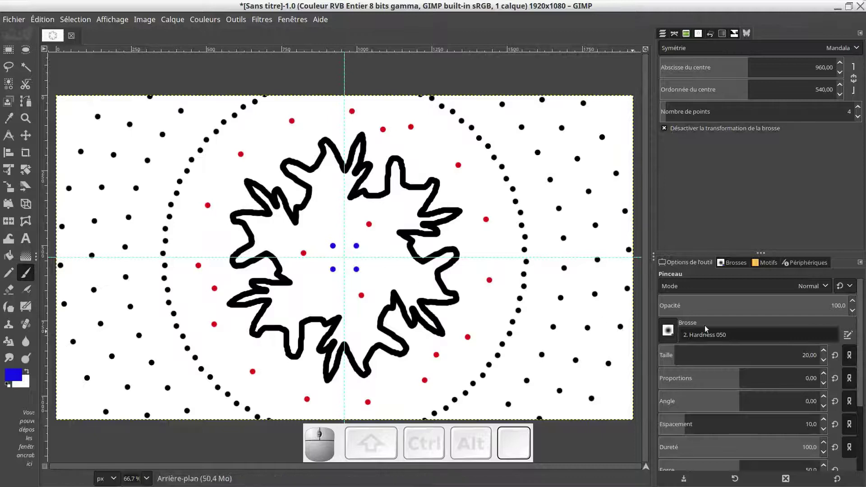
left_click(672, 338)
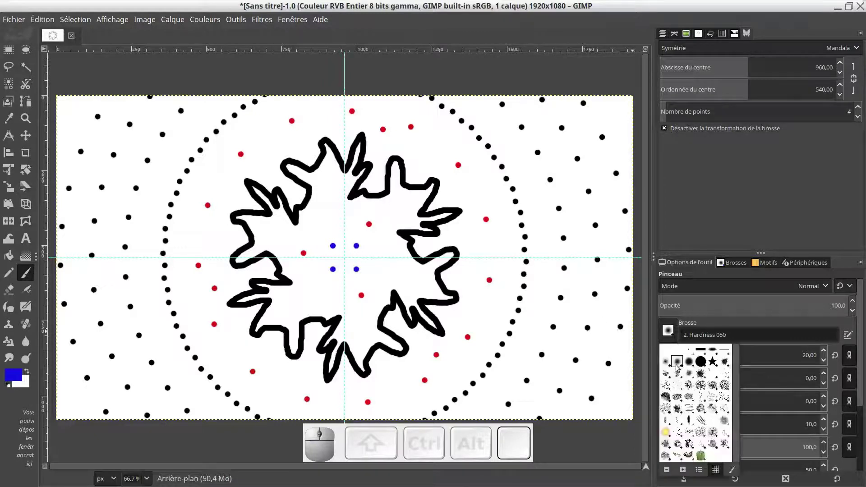
left_click(702, 388)
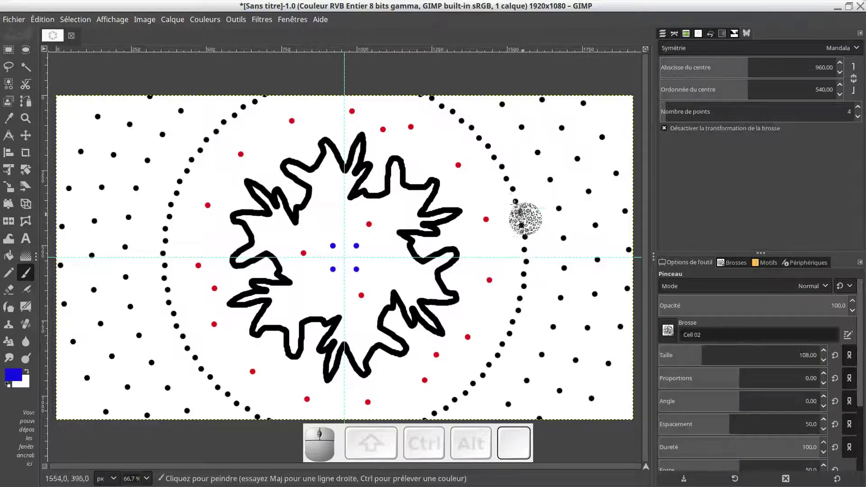
Paint a single cell stamp beside the jagged ring and a wavy cell stroke from the dotted circle to the image's right edge
left_click(481, 187)
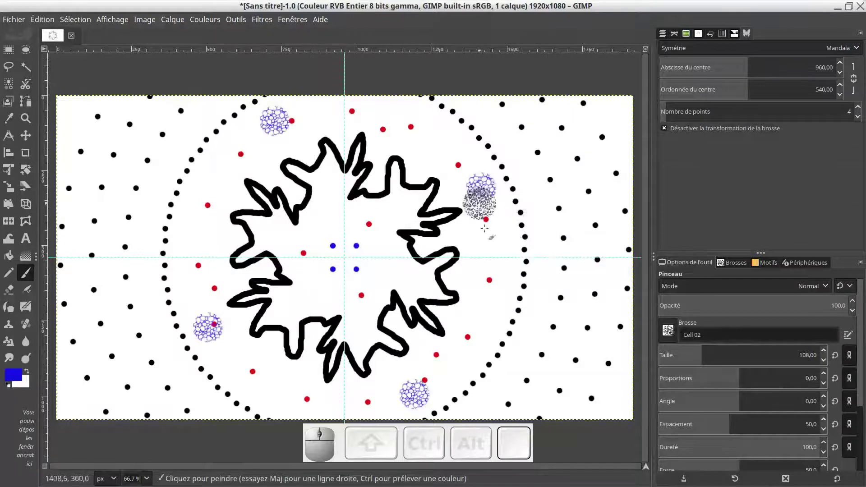
mouse_move(524, 198)
left_mouse_down()
mouse_move(559, 261)
mouse_move(585, 274)
left_mouse_up()
mouse_move(614, 236)
left_mouse_down()
mouse_move(623, 266)
mouse_move(620, 259)
mouse_move(644, 248)
left_mouse_up()
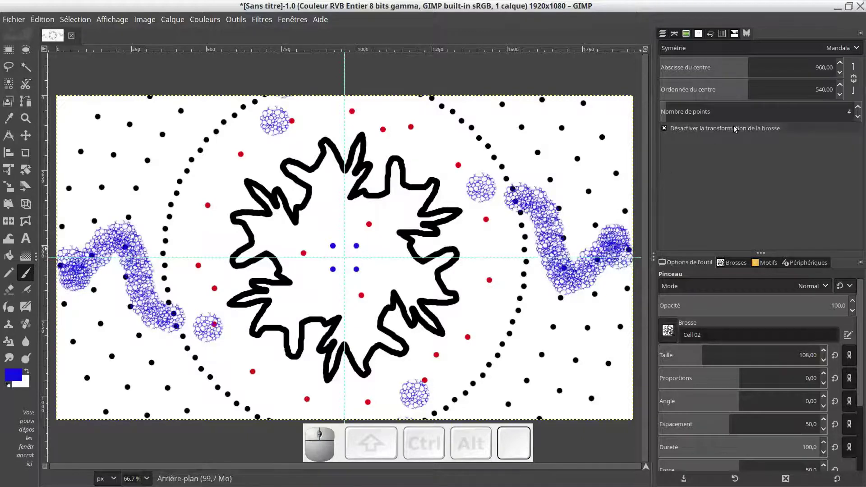
Allow the brush transformation again and paint cell strokes across the image's upper right area and over the jagged ring
left_click(663, 129)
mouse_move(459, 137)
left_mouse_down()
mouse_move(486, 134)
mouse_move(497, 151)
mouse_move(534, 129)
mouse_move(547, 155)
mouse_move(561, 134)
mouse_move(587, 143)
left_mouse_up()
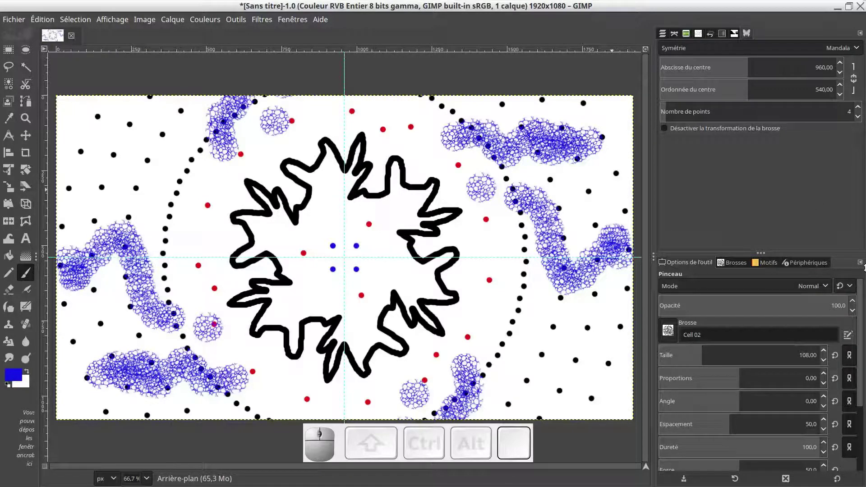
mouse_move(388, 120)
left_mouse_down()
mouse_move(454, 250)
mouse_move(506, 272)
mouse_move(519, 297)
mouse_move(497, 351)
left_mouse_up()
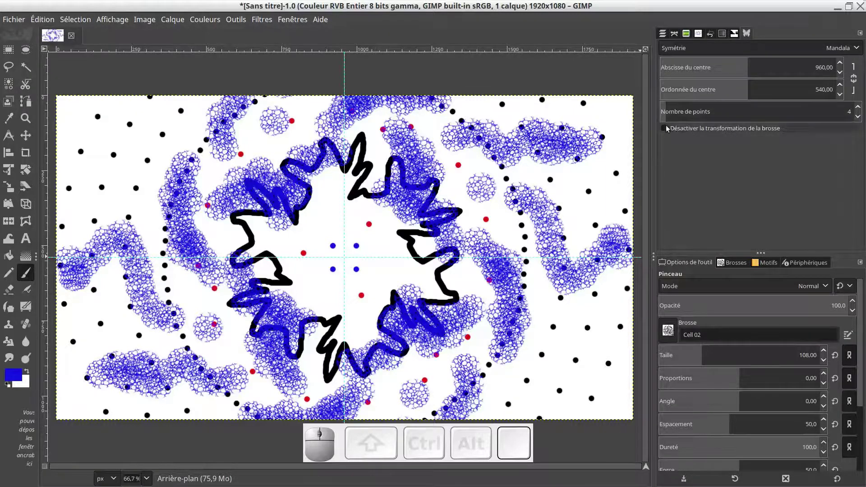
Disable the brush transformation again and paint a long cell stroke near the image's right edge plus a short one in the lower right
mouse_move(554, 135)
left_mouse_down()
mouse_move(561, 180)
mouse_move(587, 219)
mouse_move(517, 378)
left_mouse_up()
mouse_move(570, 344)
left_mouse_down()
mouse_move(574, 371)
mouse_move(576, 348)
left_mouse_up()
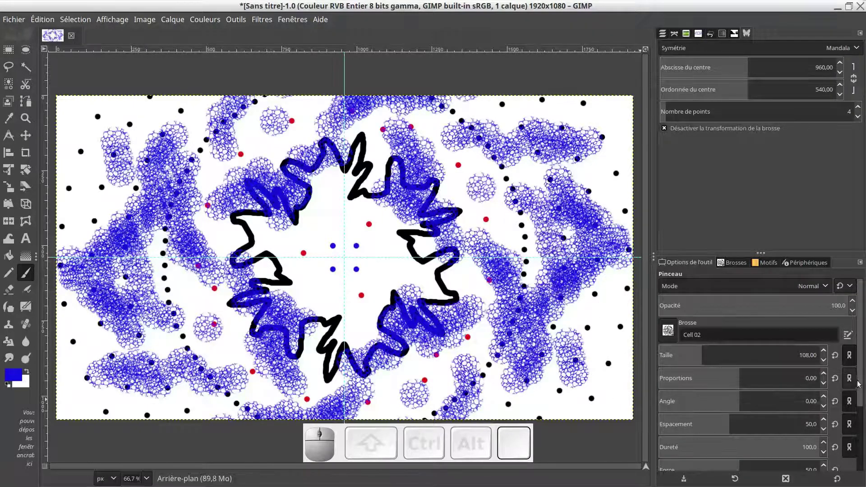
Set the brush dynamics to Basic Simple and switch to the 2. Hardness 075 brush
left_click_drag(862, 382, 862, 447)
left_click(668, 400)
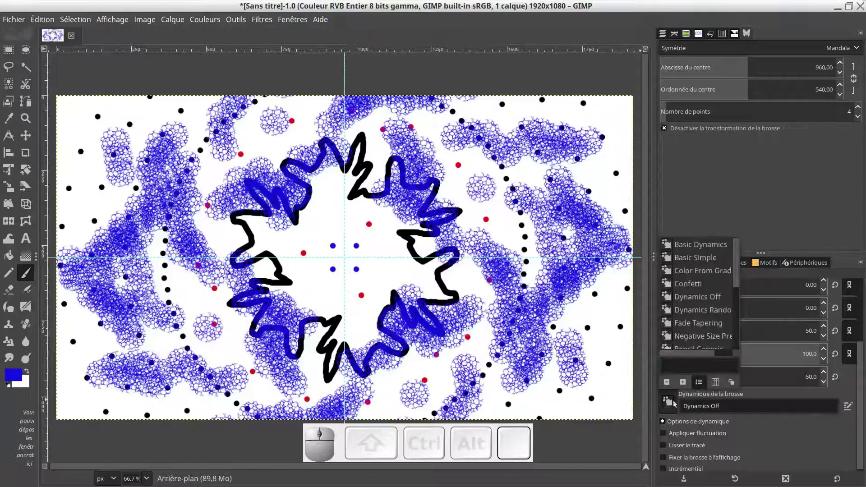
left_click(703, 264)
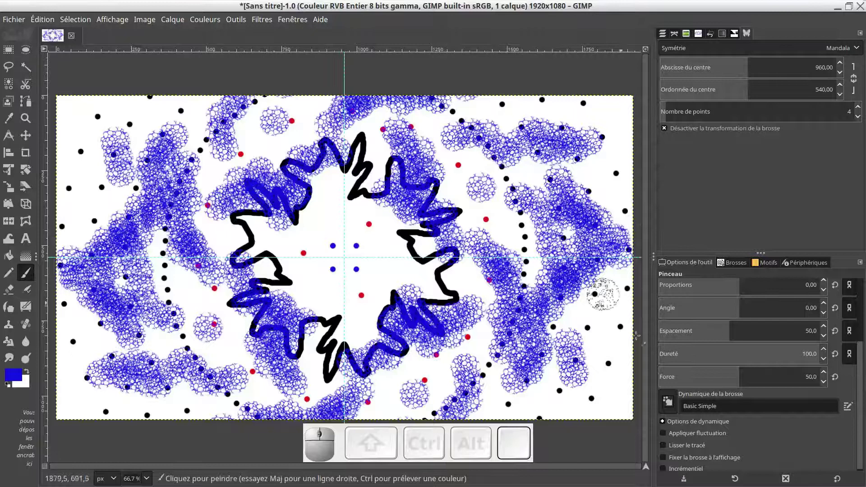
scroll(767, 361, "up", 5)
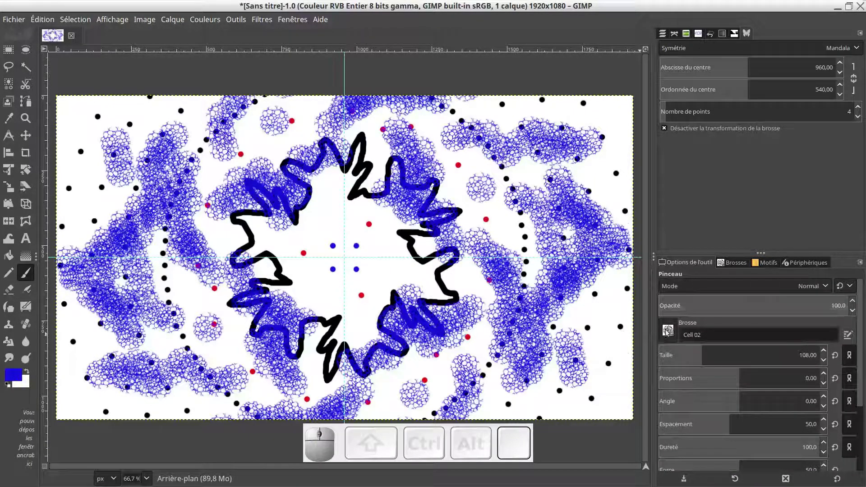
left_click(668, 333)
left_click(690, 365)
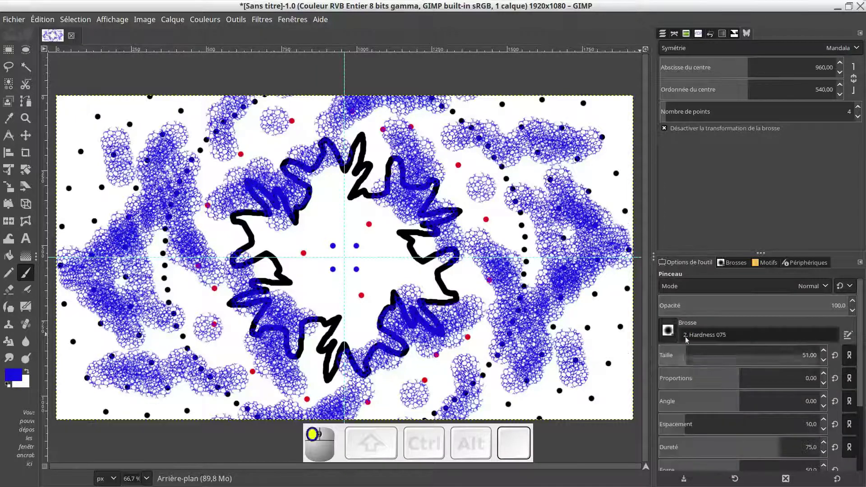
Paint a soft blue stroke in the image's upper right, and more strokes around the jagged ring with the brush transformation allowed again
left_click(510, 116)
mouse_move(519, 118)
left_mouse_down()
mouse_move(547, 152)
mouse_move(558, 209)
left_mouse_up()
left_click(665, 128)
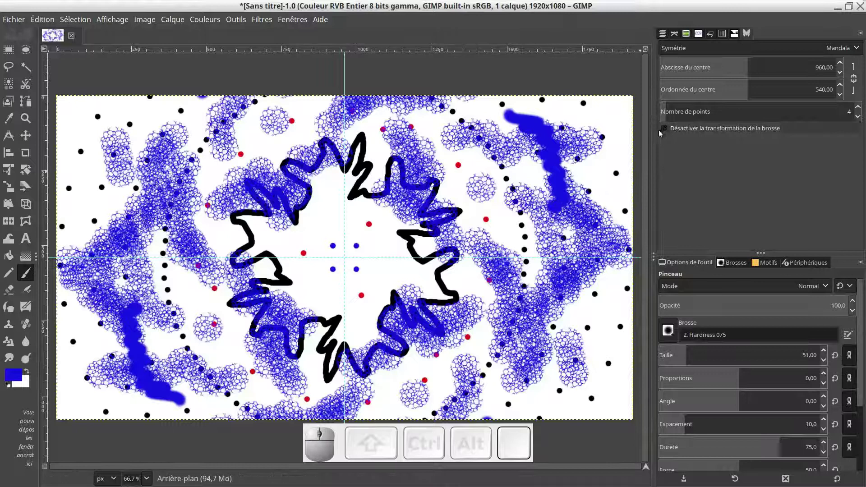
mouse_move(445, 138)
left_mouse_down()
mouse_move(444, 164)
mouse_move(454, 200)
mouse_move(477, 227)
mouse_move(529, 238)
mouse_move(481, 246)
mouse_move(493, 239)
mouse_move(454, 263)
mouse_move(469, 250)
left_mouse_up()
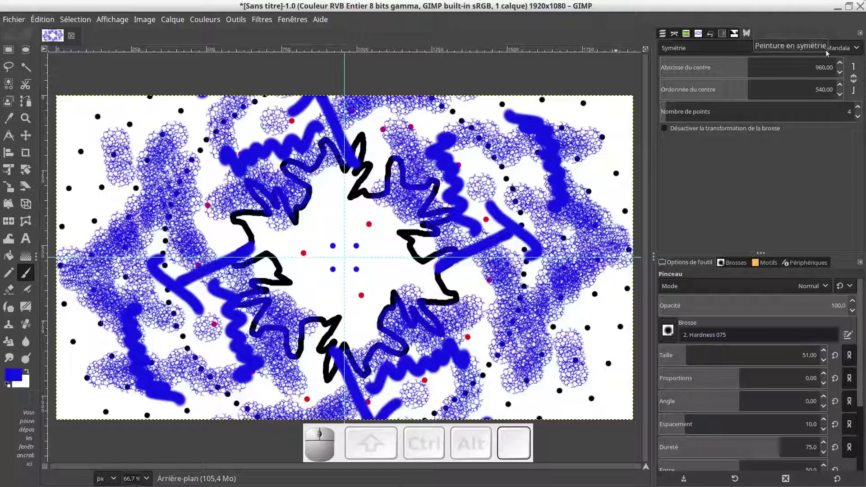
left_click(860, 34)
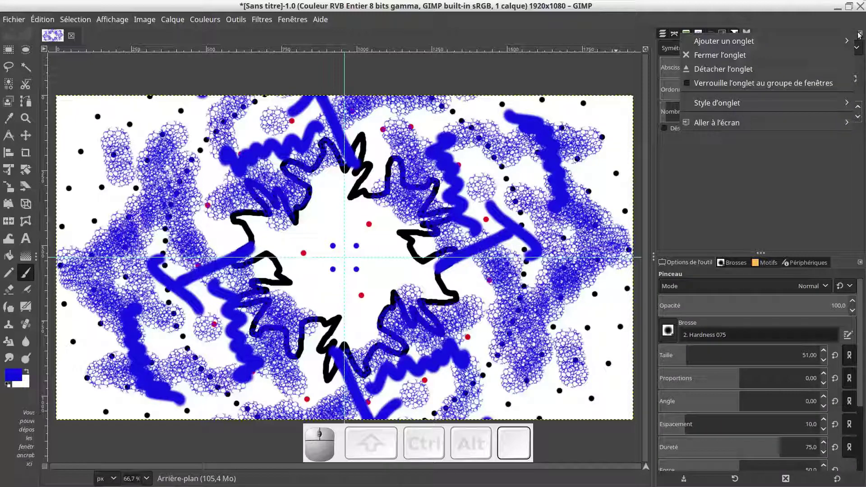
left_click(592, 61)
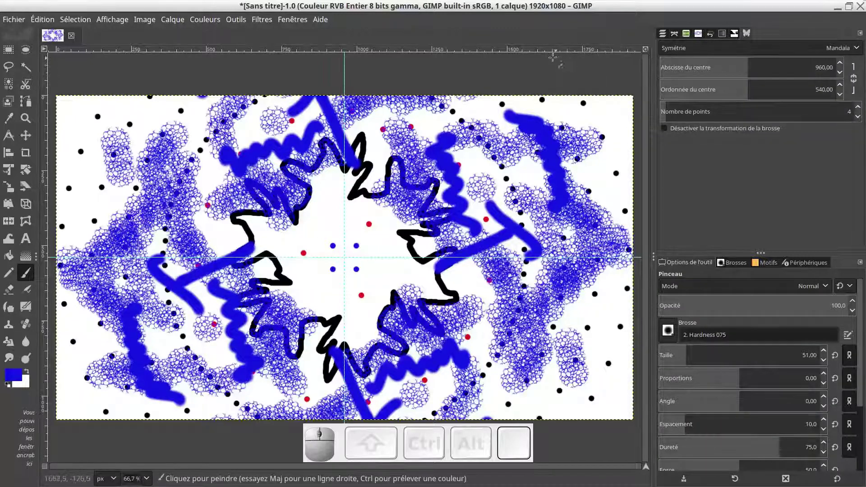
Rotate the canvas view by 30°
left_click_drag(557, 80, 411, 100)
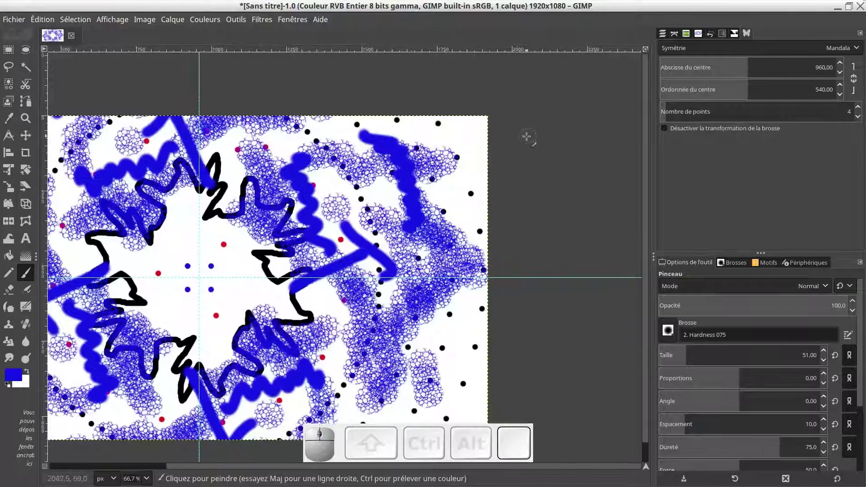
key("ctrl")
left_click_drag(552, 168, 542, 195)
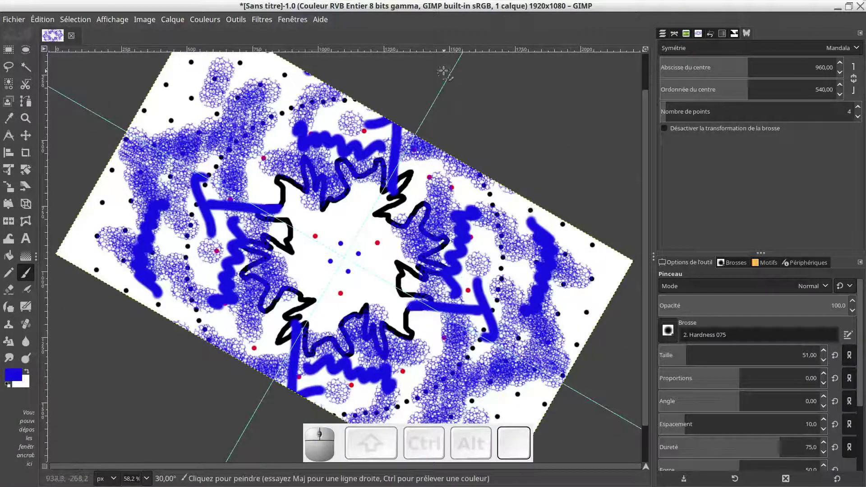